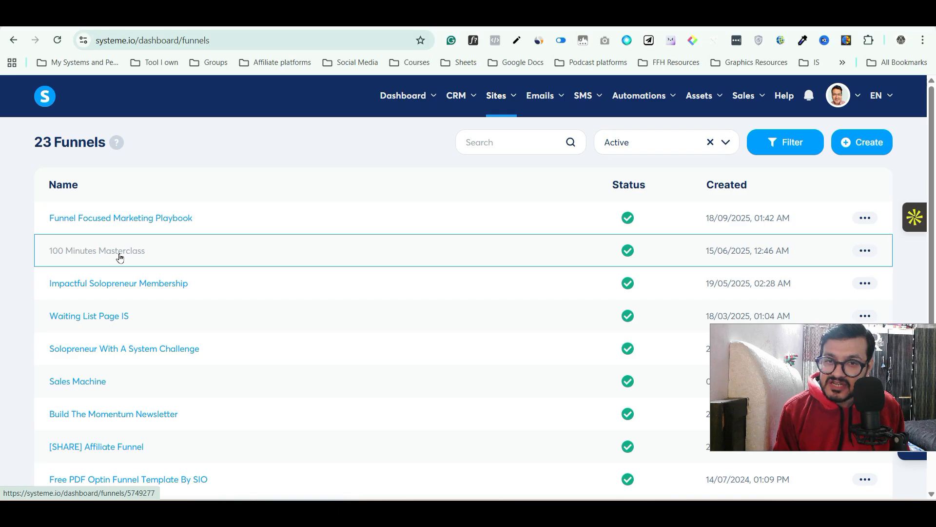
Open the 100 Minutes Masterclass funnel and load its Squeeze page in the page editor
click(119, 257)
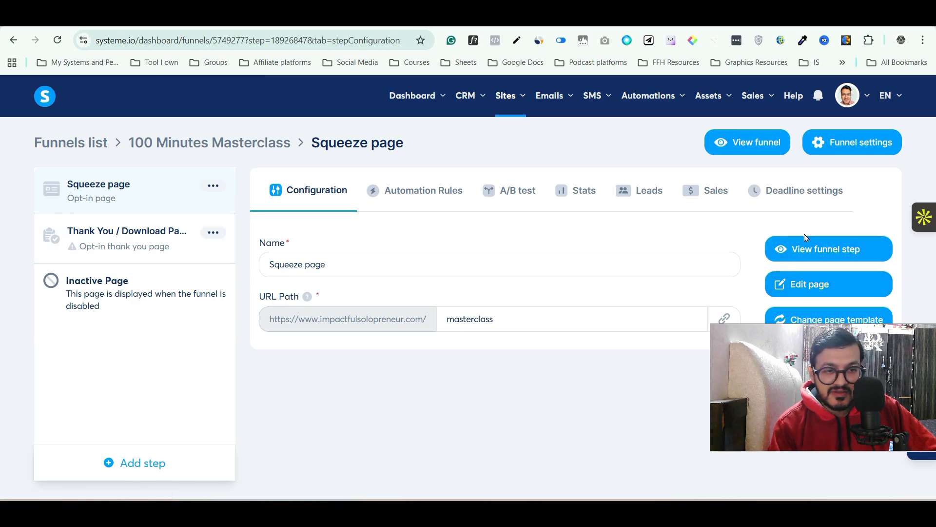
click(799, 283)
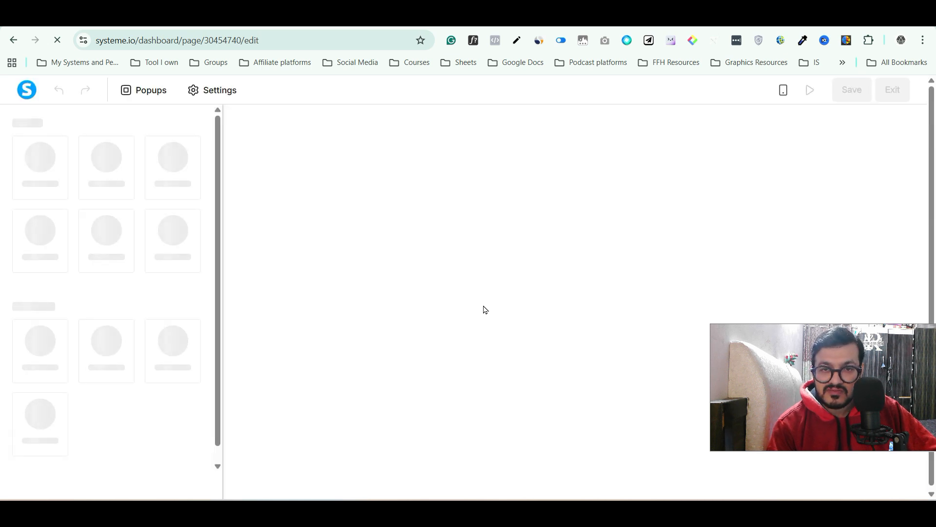
Review the squeeze page's sections from the opening headline down to the creator introduction and the page's end
scroll(539, 259, down, 14)
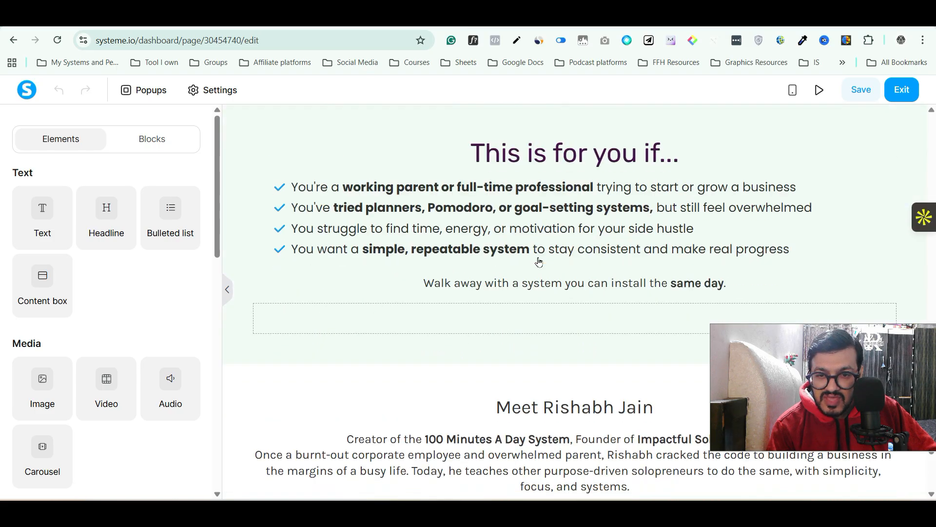
scroll(538, 262, down, 2)
scroll(539, 262, up, 15)
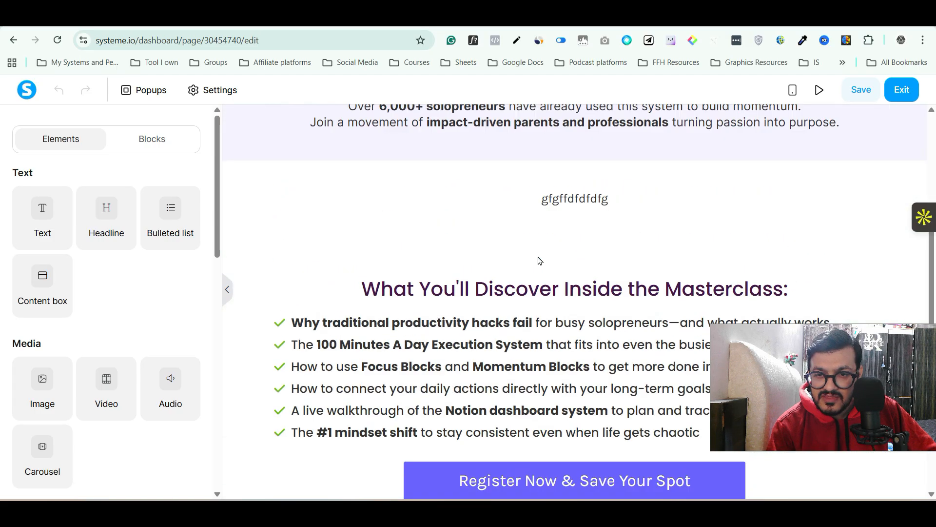
scroll(539, 260, down, 15)
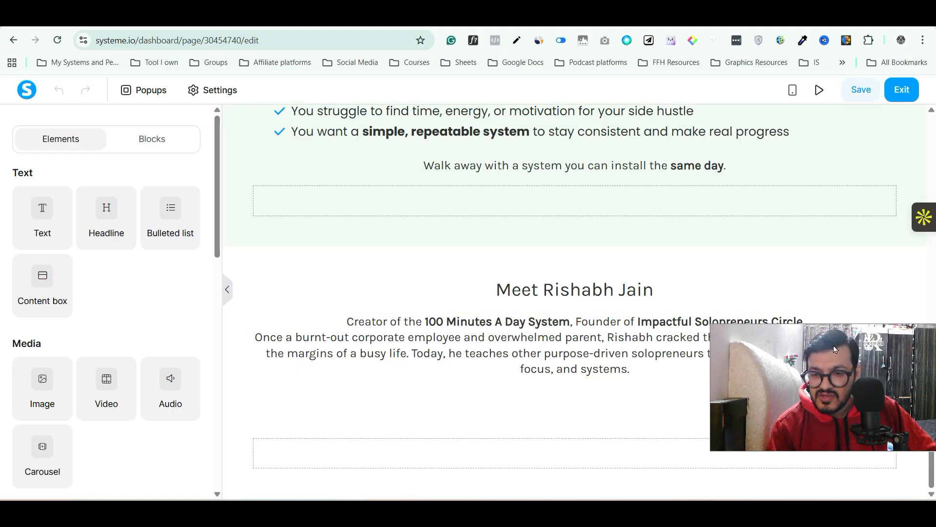
drag(845, 337, 845, 328)
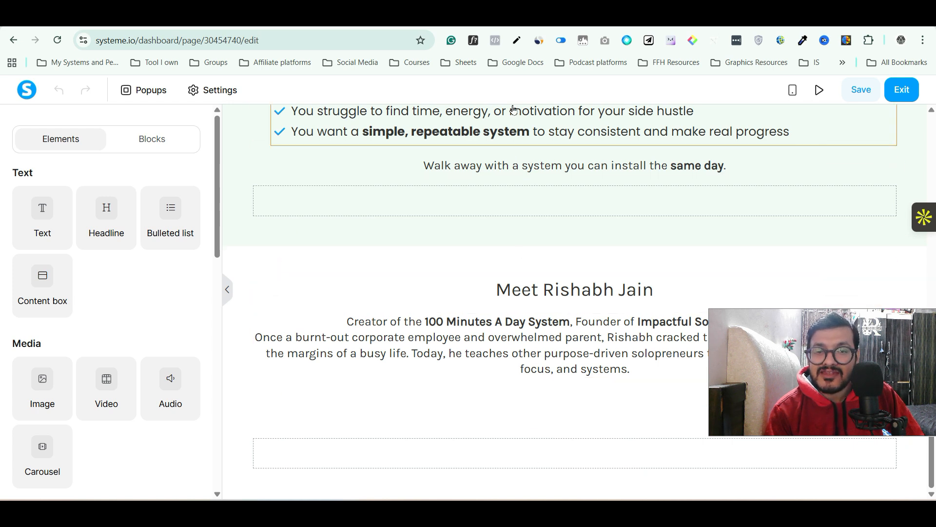
scroll(536, 157, up, 15)
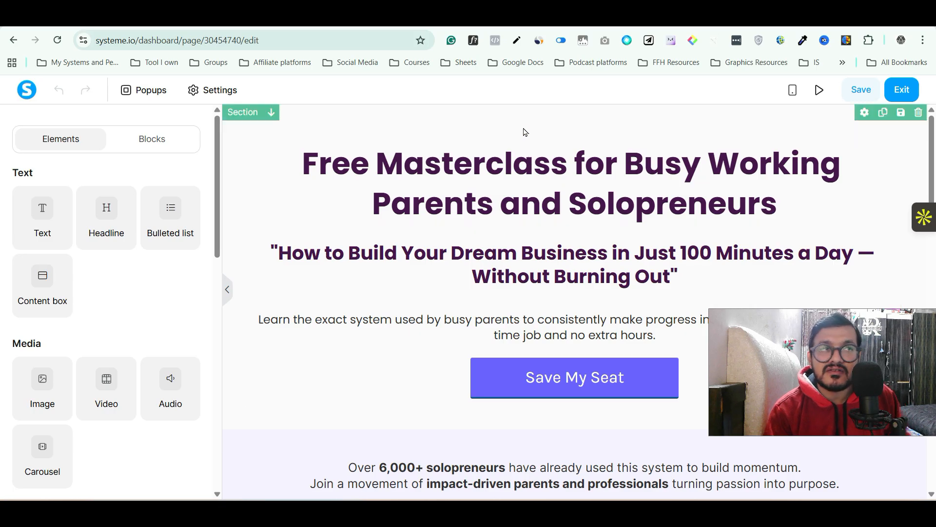
scroll(556, 222, down, 7)
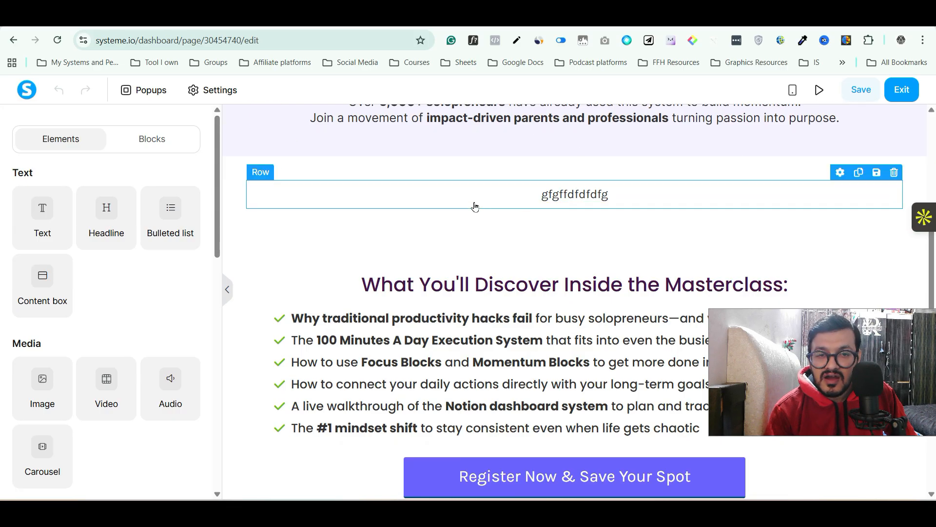
scroll(474, 205, down, 4)
scroll(474, 205, down, 4)
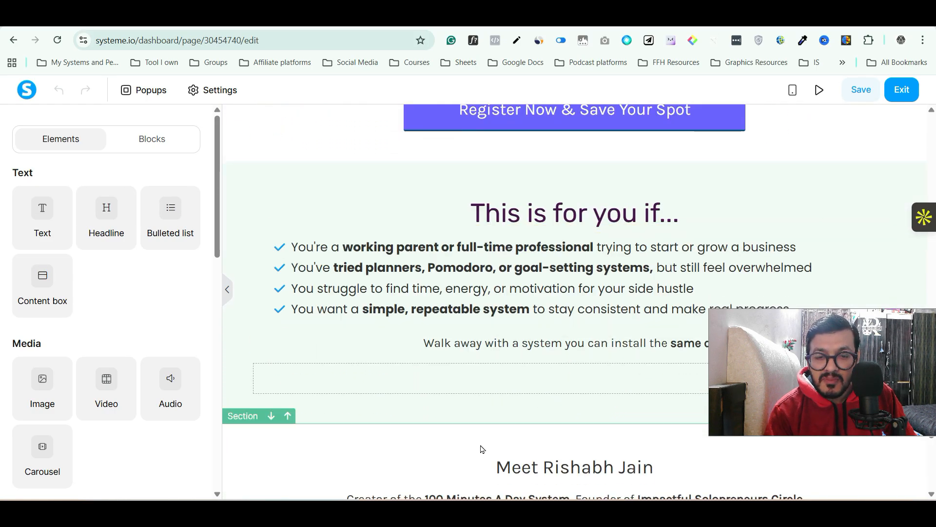
scroll(478, 454, down, 4)
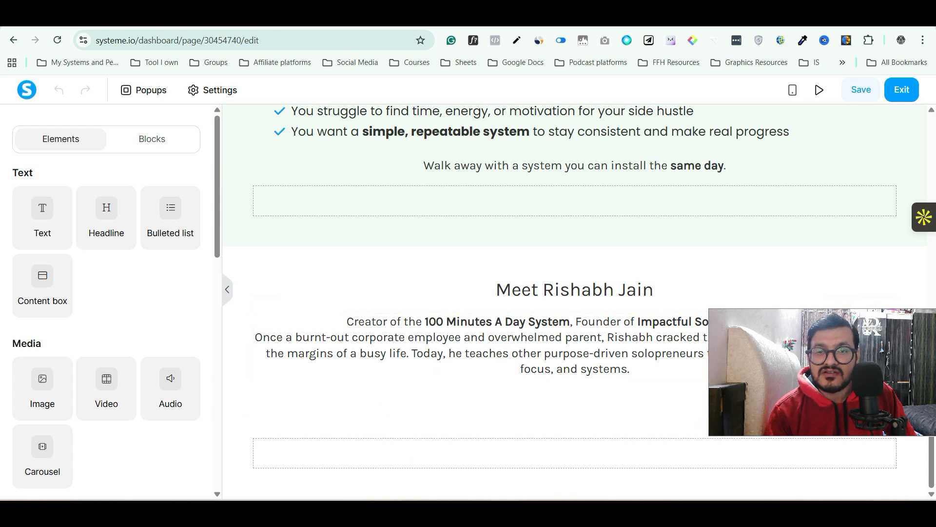
scroll(611, 317, up, 6)
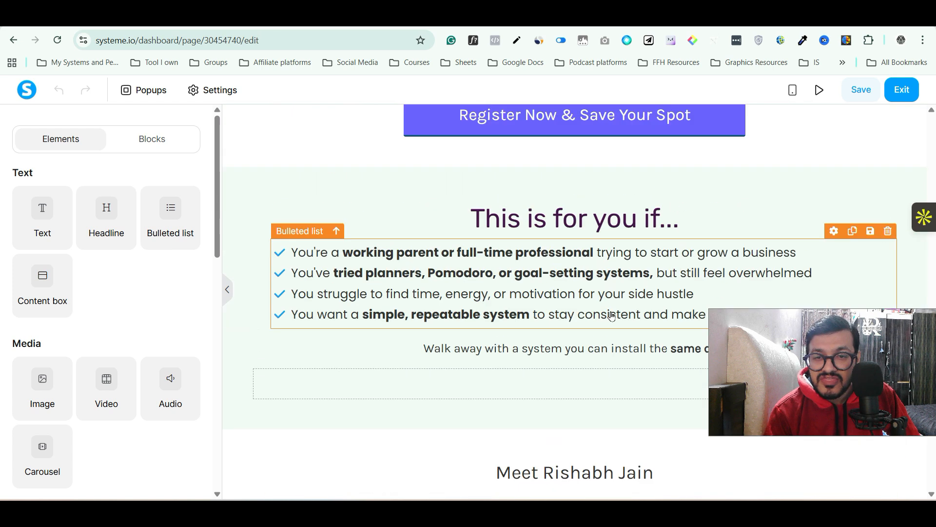
scroll(611, 317, up, 3)
scroll(474, 477, down, 8)
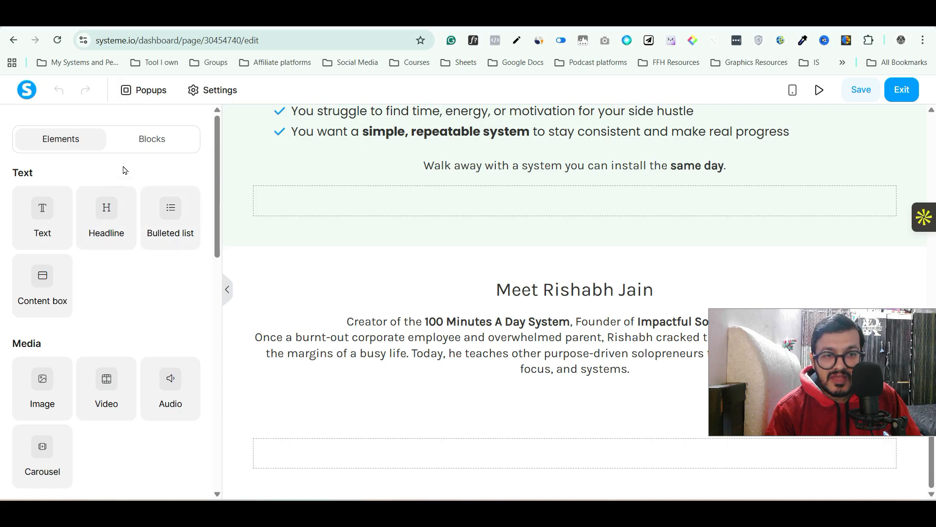
Add the saved Plain Footer block at the end of the page and delete its copyright headline
click(145, 145)
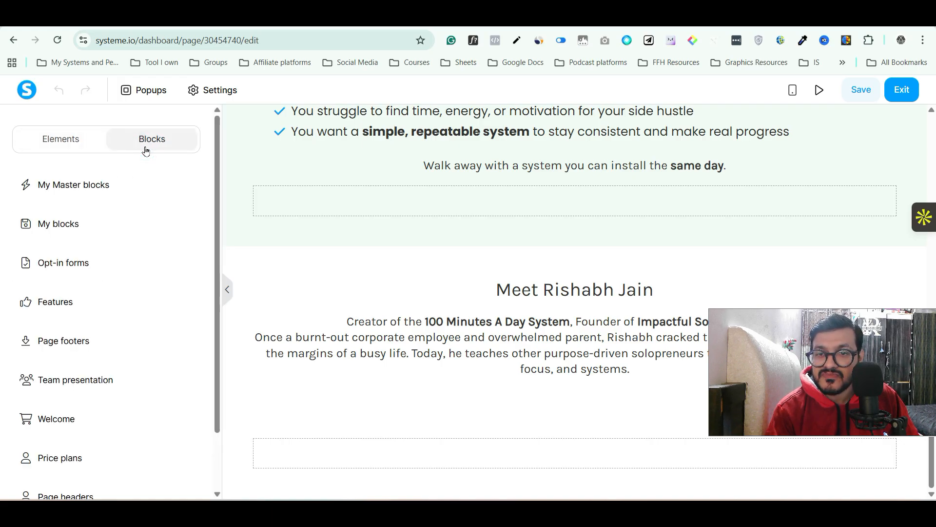
click(87, 214)
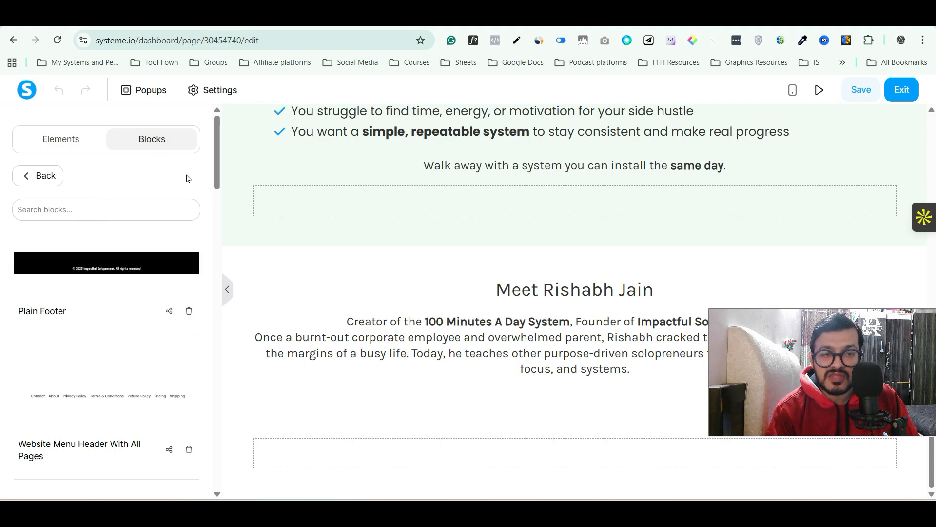
click(110, 268)
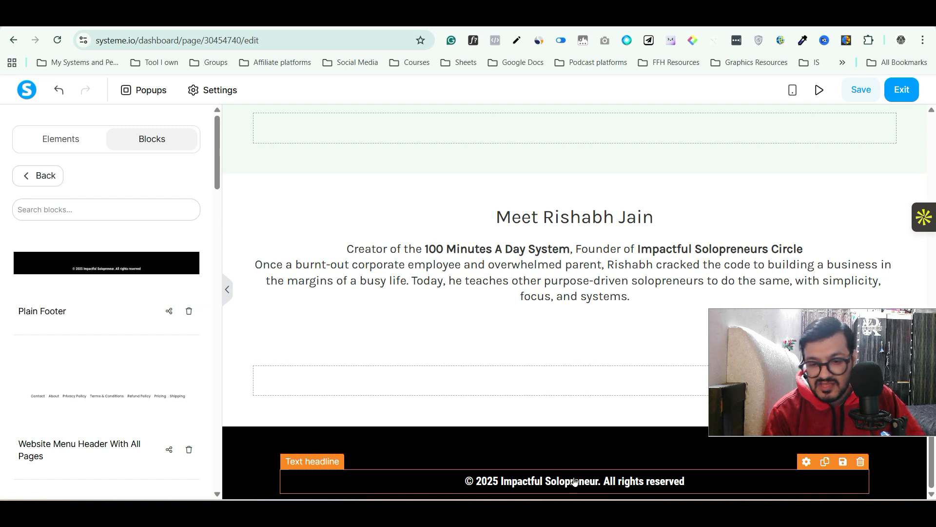
click(858, 463)
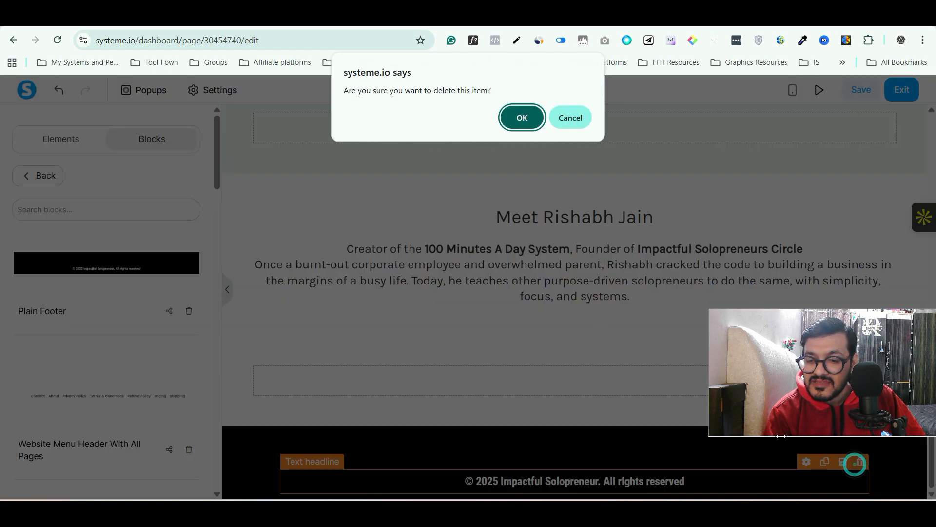
click(535, 114)
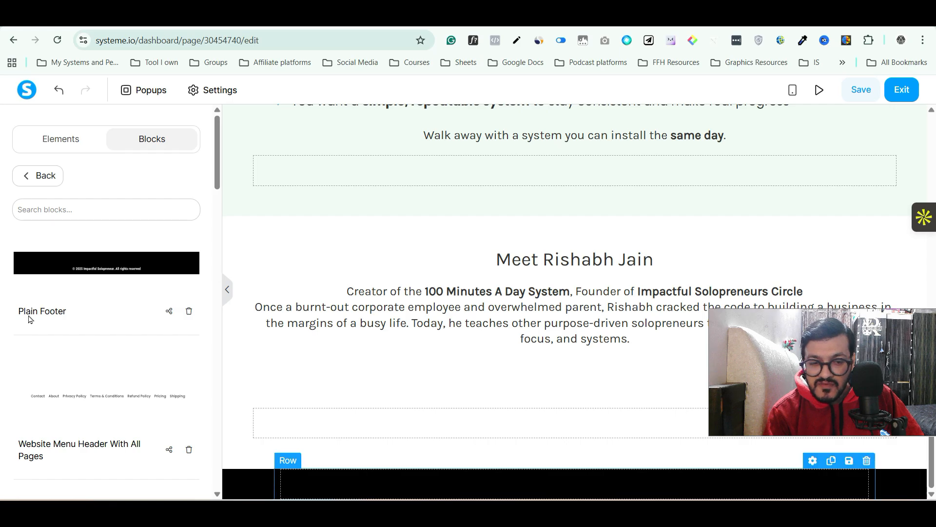
Insert a two-column layout into the empty row of the black footer section
click(444, 487)
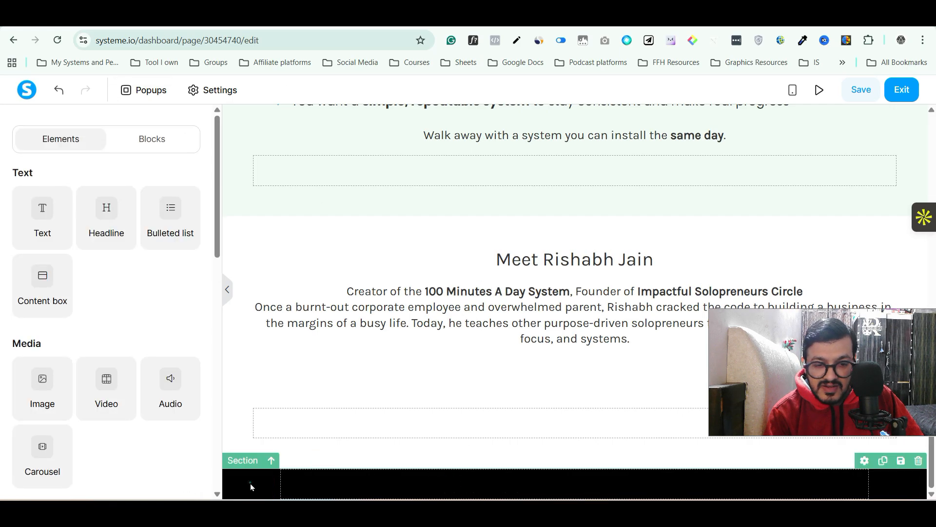
click(251, 485)
scroll(119, 286, down, 3)
scroll(112, 268, up, 3)
click(239, 155)
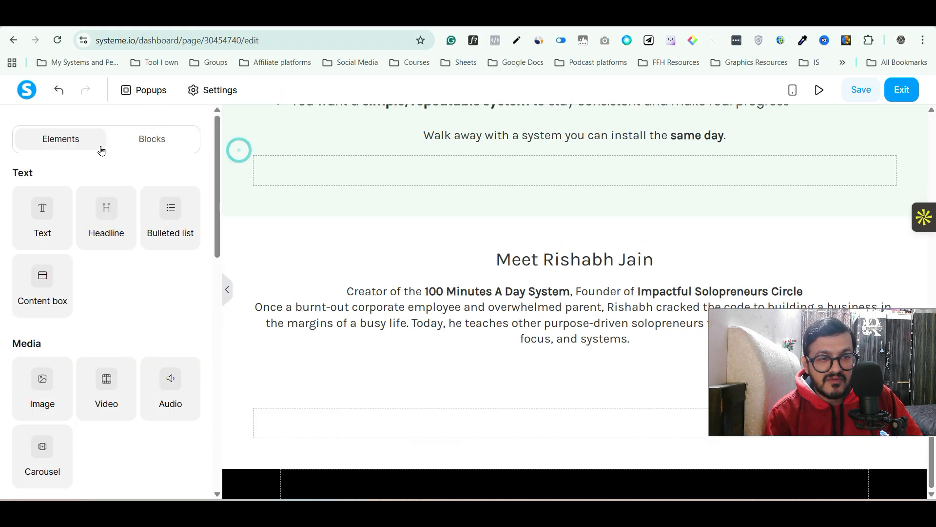
scroll(95, 322, down, 6)
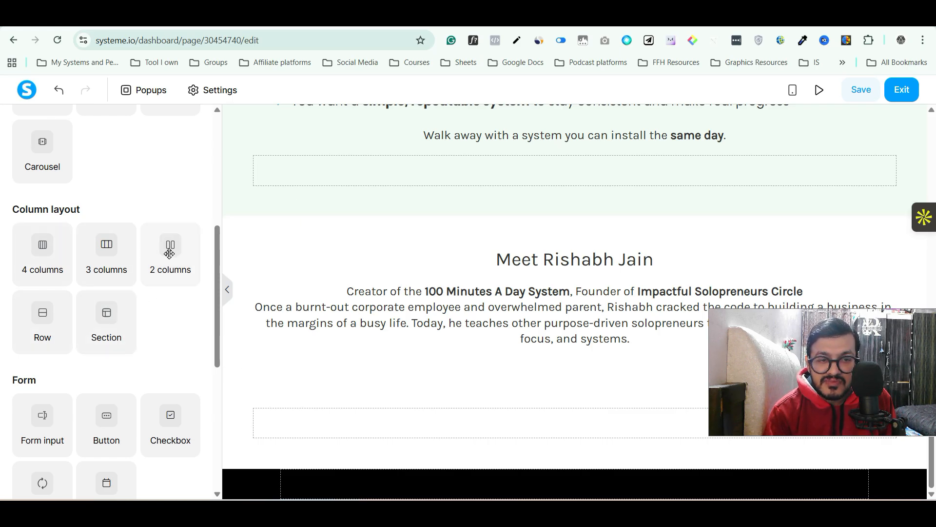
drag(170, 253, 578, 478)
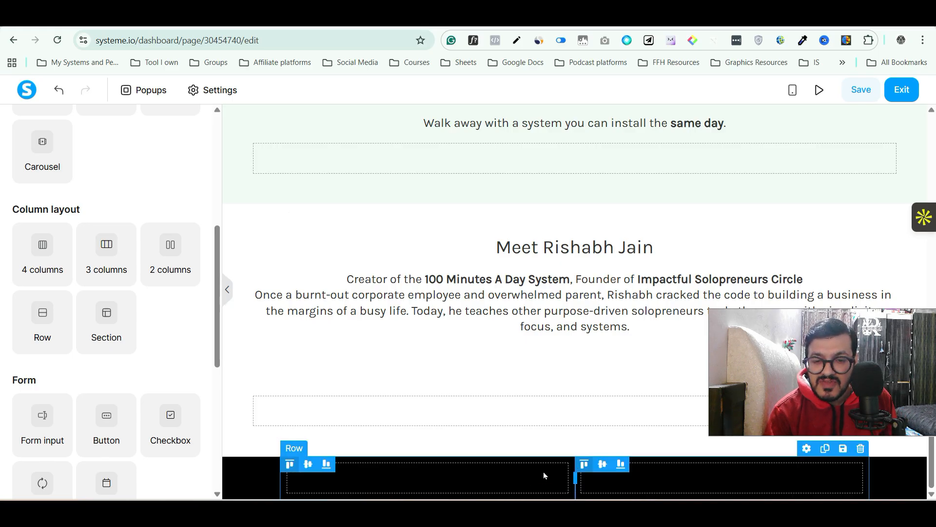
click(657, 474)
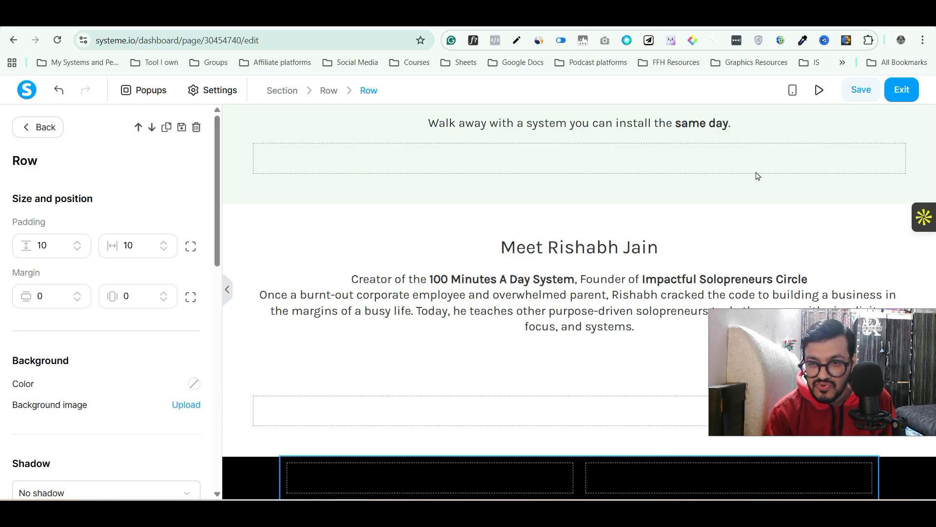
click(791, 113)
Duplicate the "Register Now & Save Your Spot" button above the "This is for you if..." section
scroll(723, 190, up, 5)
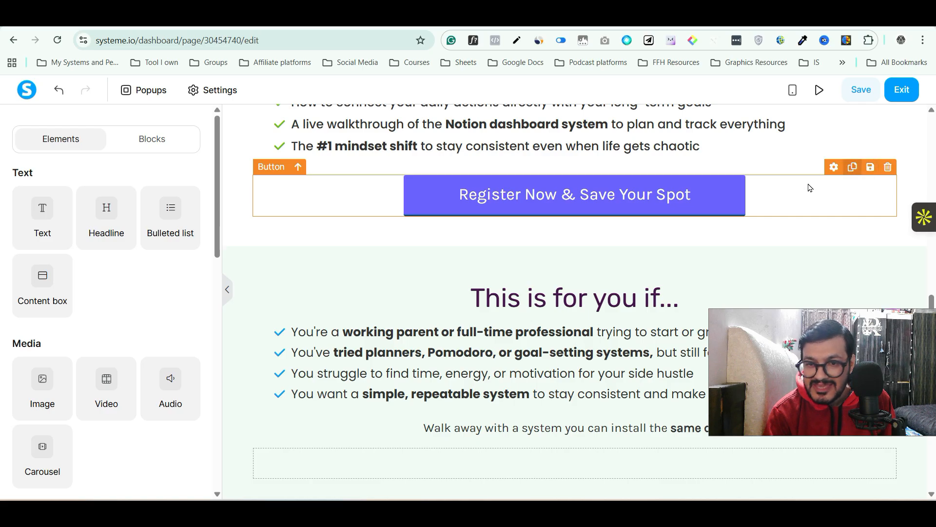
click(854, 169)
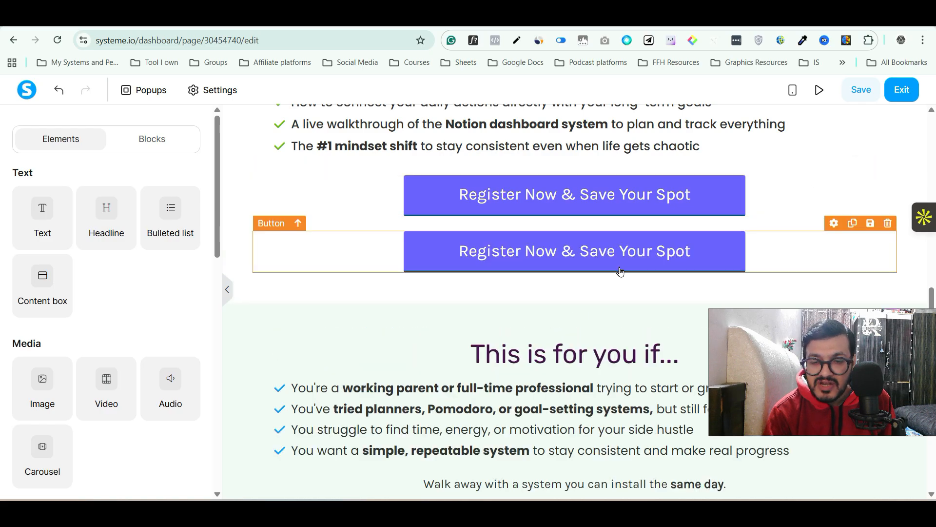
scroll(620, 272, down, 7)
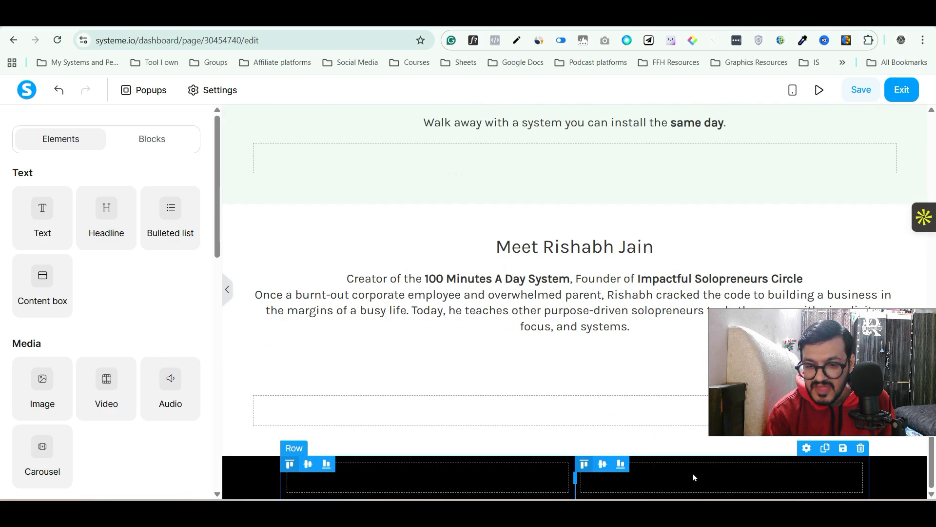
scroll(694, 477, up, 6)
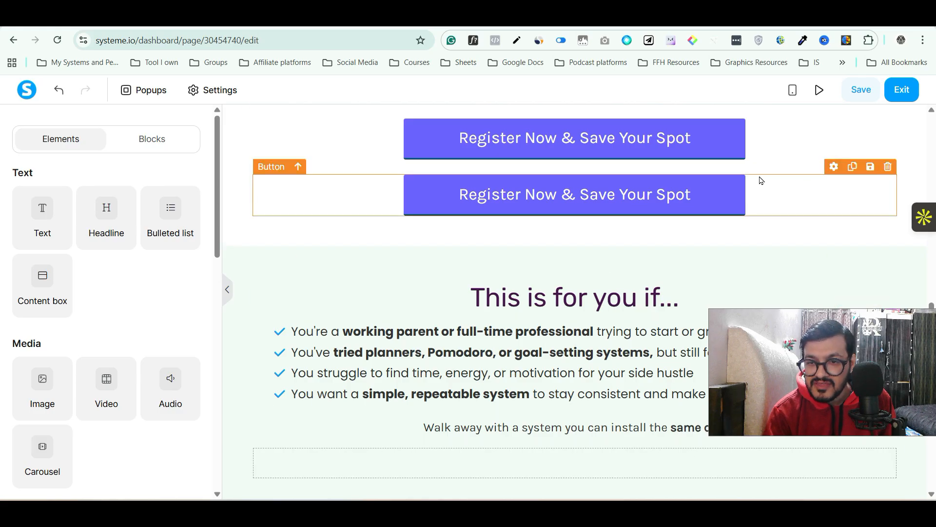
Move the duplicated "Register Now & Save Your Spot" button into the right column of the black footer section
drag(837, 171, 817, 464)
scroll(817, 464, down, 5)
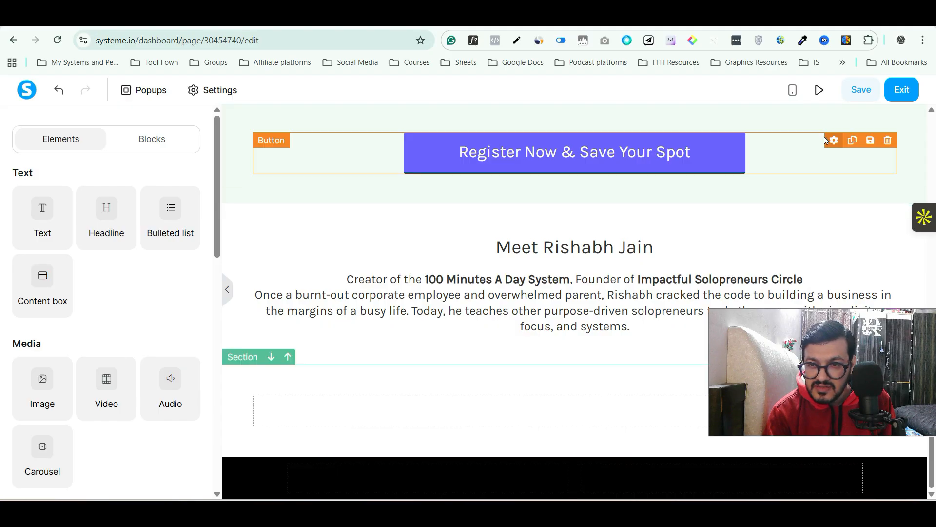
drag(826, 140, 802, 460)
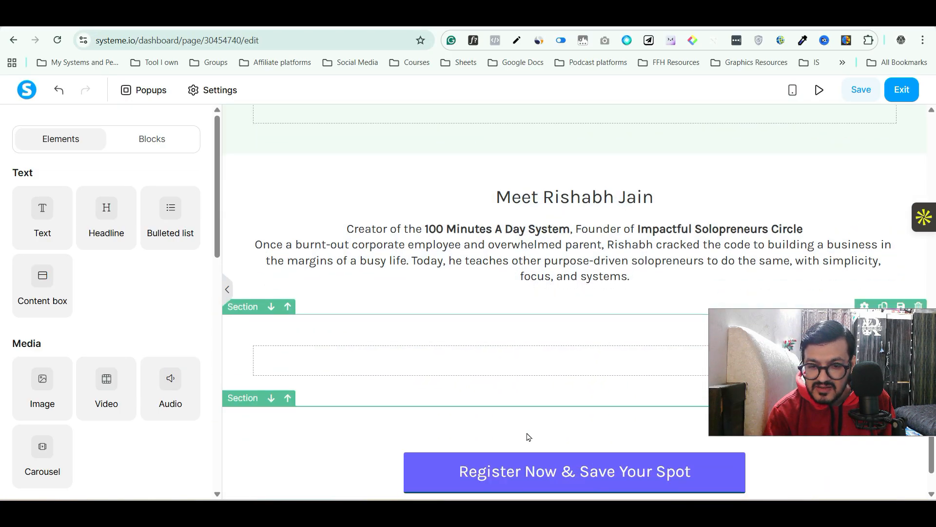
scroll(528, 437, down, 1)
drag(507, 404, 663, 484)
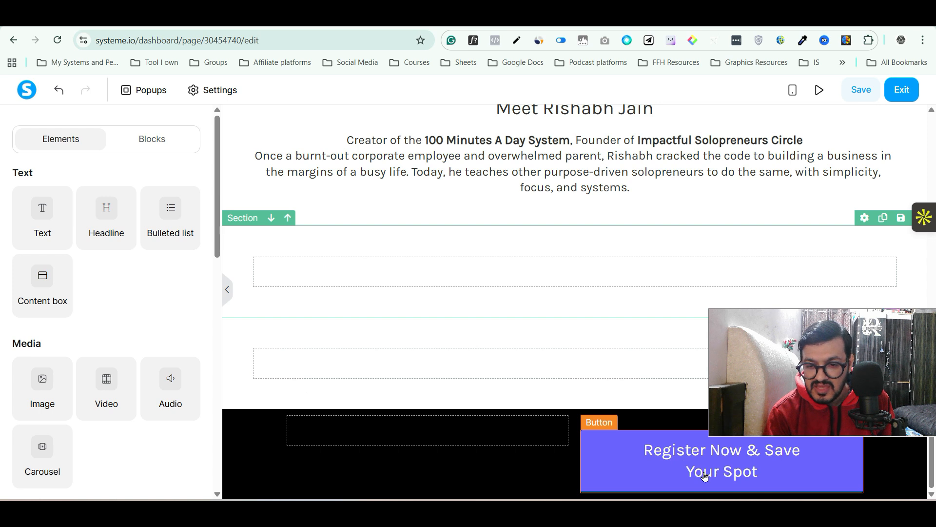
Add a headline element to the left column of the black footer section and set its text color to white
click(388, 435)
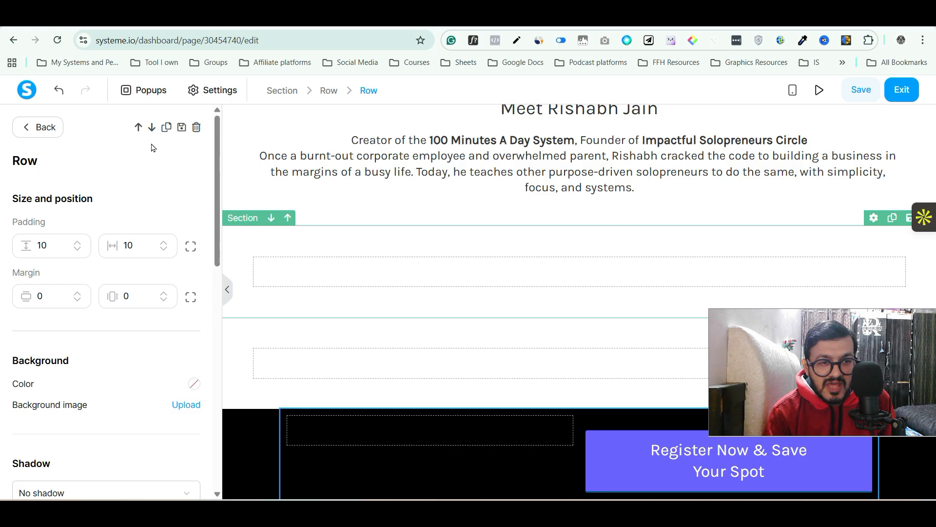
click(63, 130)
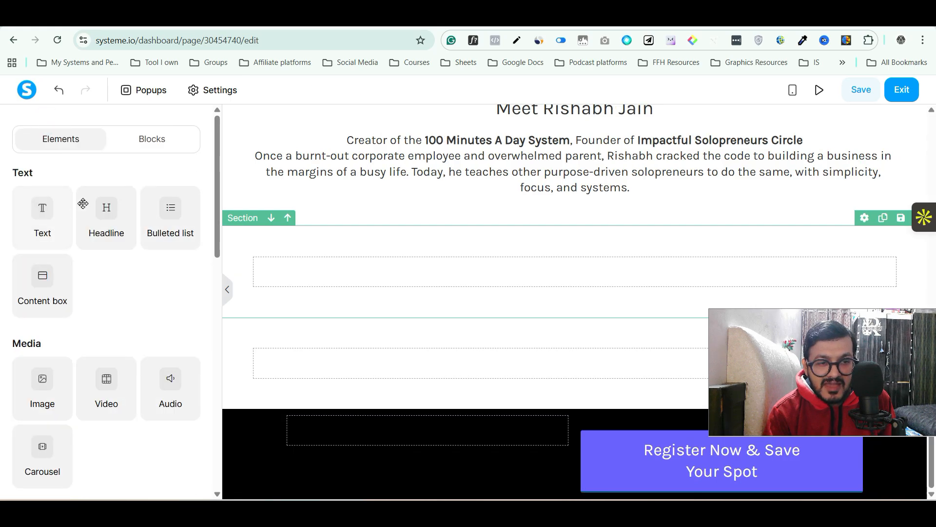
drag(110, 211, 401, 441)
click(307, 452)
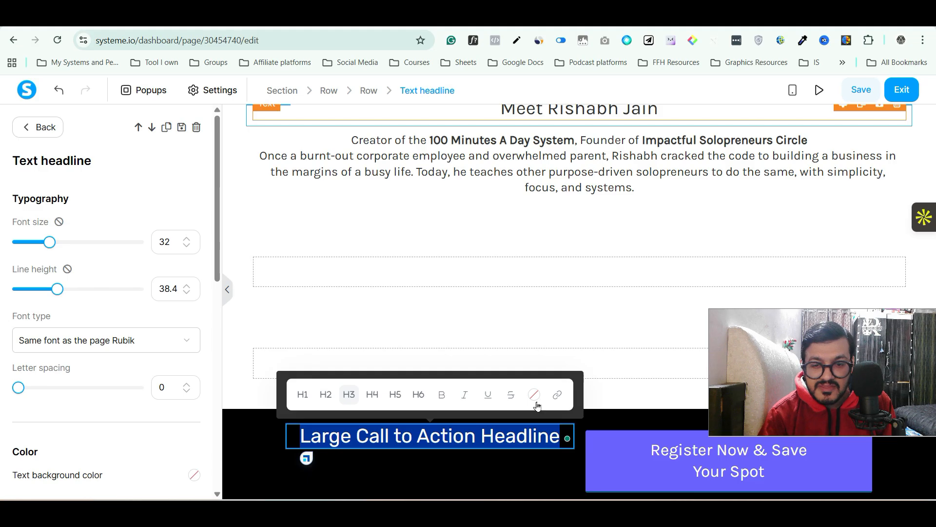
click(534, 396)
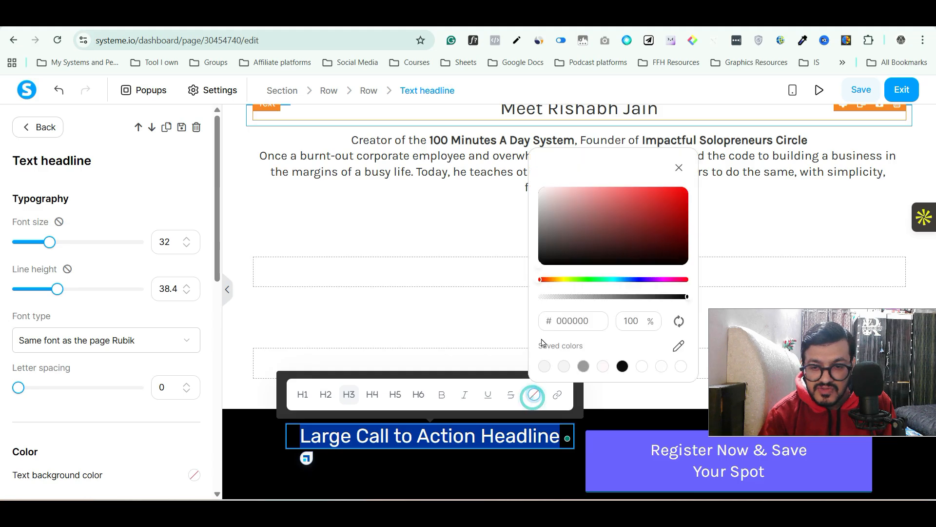
click(643, 365)
click(464, 463)
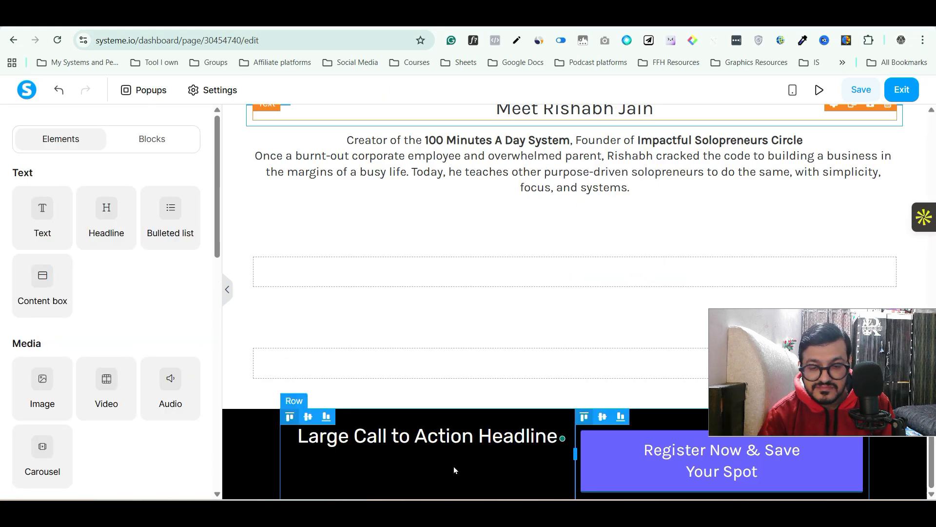
click(778, 475)
click(777, 472)
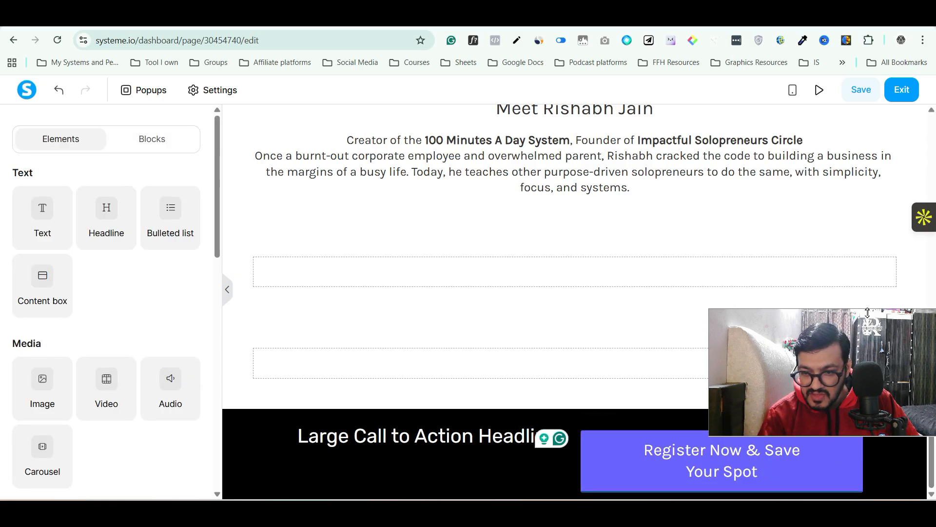
Shorten the text of the button in the black footer section to "Register Now"
drag(859, 324, 861, 258)
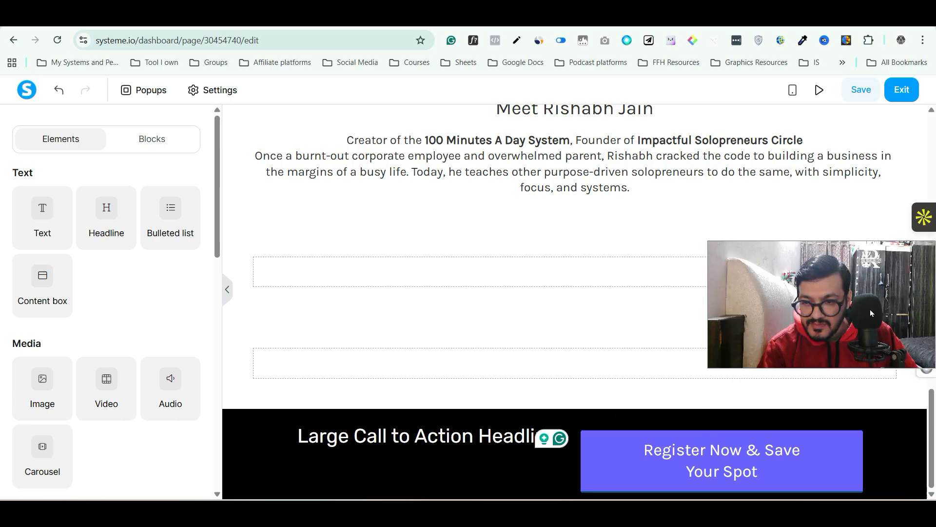
click(826, 460)
click(820, 453)
double_click(782, 474)
click(780, 472)
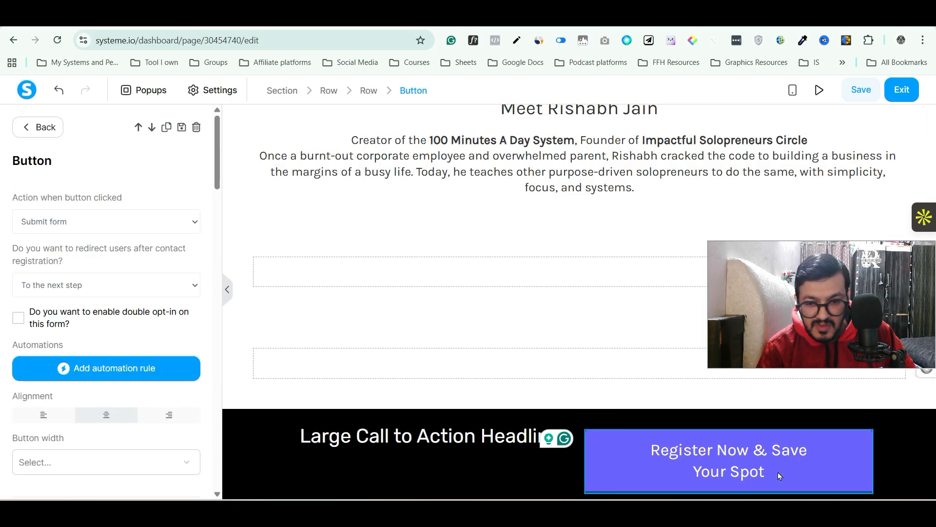
scroll(130, 305, down, 3)
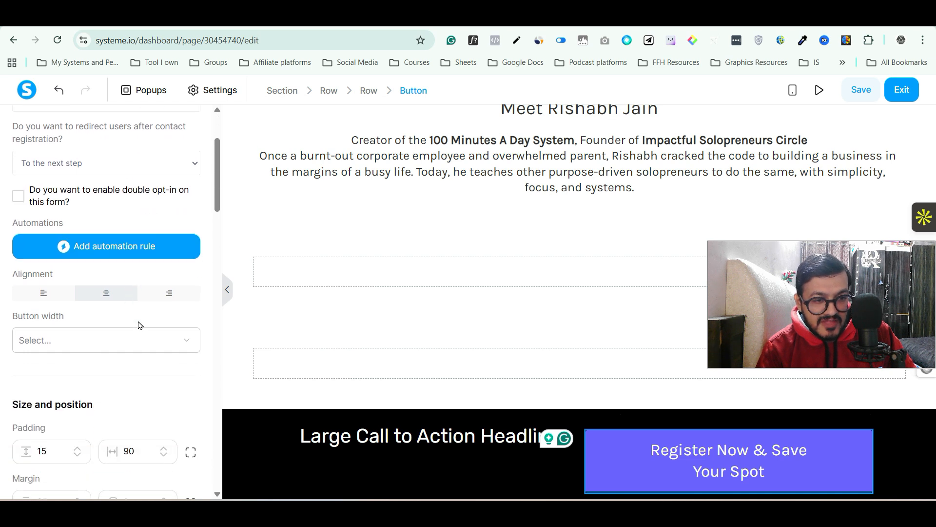
scroll(139, 327, down, 4)
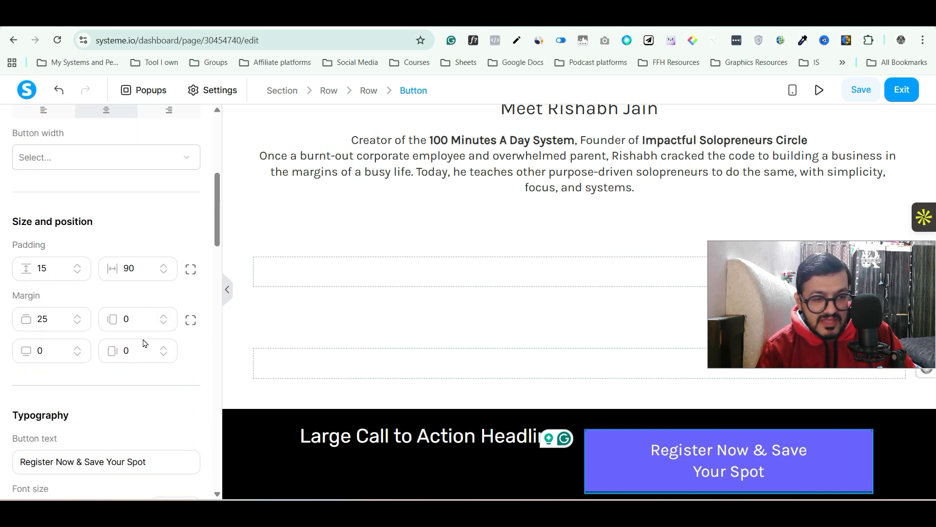
scroll(142, 343, up, 3)
scroll(144, 343, down, 4)
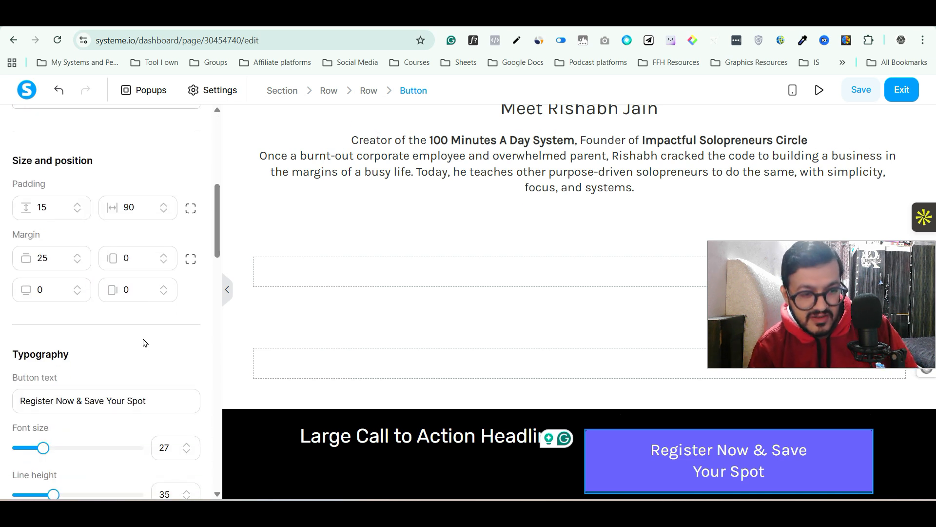
click(179, 397)
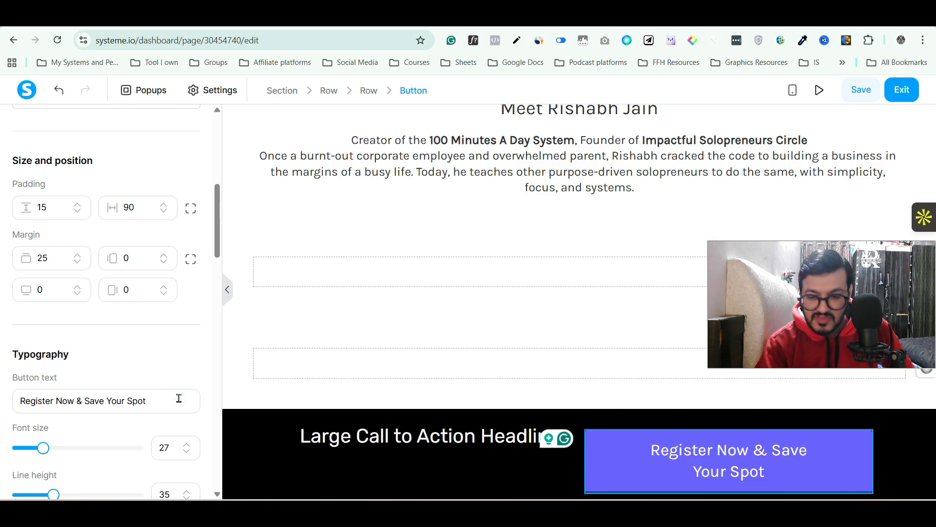
key(BackSpace)
key(BackSpace)
key(BackSpace)
key(BackSpace)
key(BackSpace)
key(BackSpace)
key(BackSpace)
key(BackSpace)
key(BackSpace)
key(BackSpace)
key(BackSpace)
key(BackSpace)
key(BackSpace)
key(BackSpace)
key(BackSpace)
key(BackSpace)
key(BackSpace)
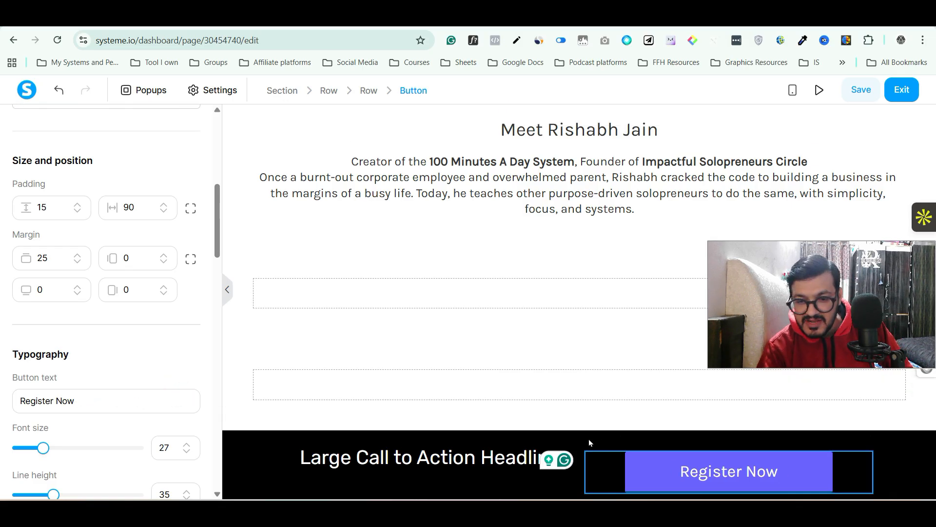
click(270, 464)
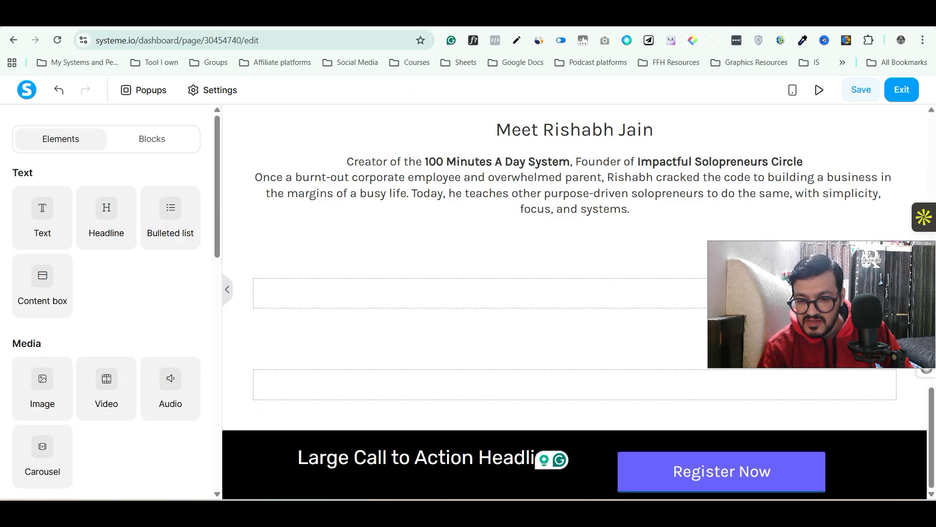
Replace the placeholder headline in the black footer section with "Limited Spots"
triple_click(465, 459)
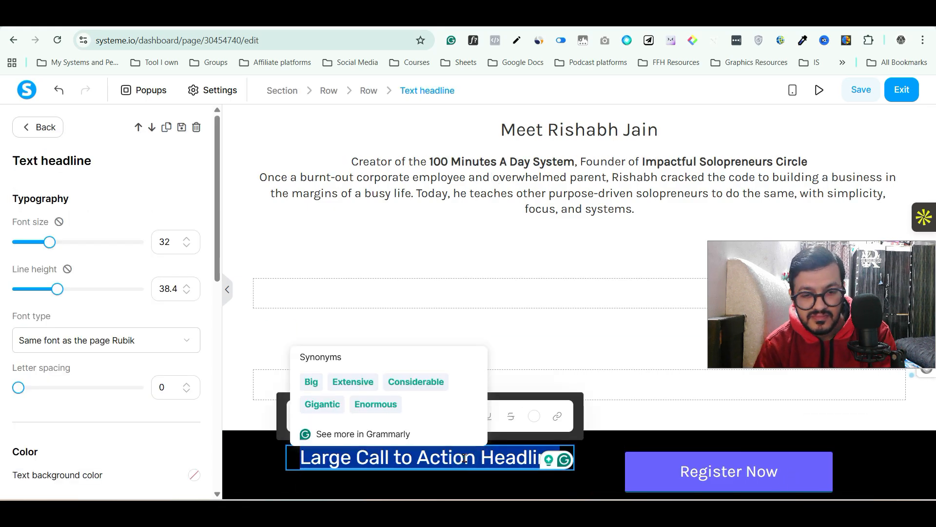
triple_click(464, 457)
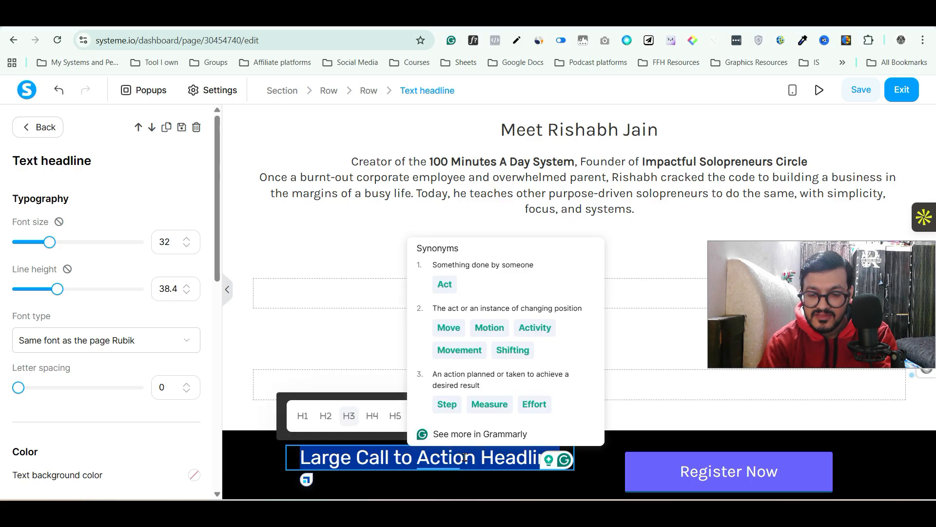
key(BackSpace)
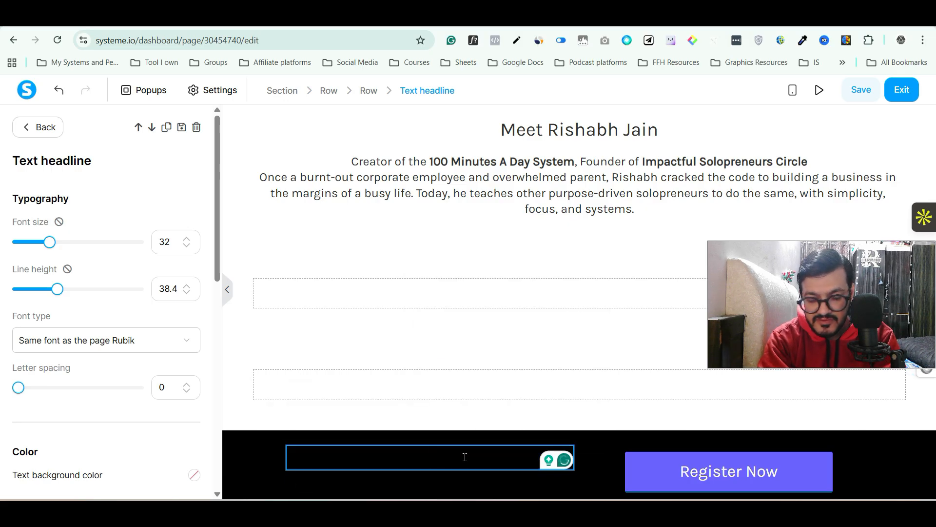
text(Limitd)
key(BackSpace)
key(BackSpace)
key(BackSpace)
text(Limited)
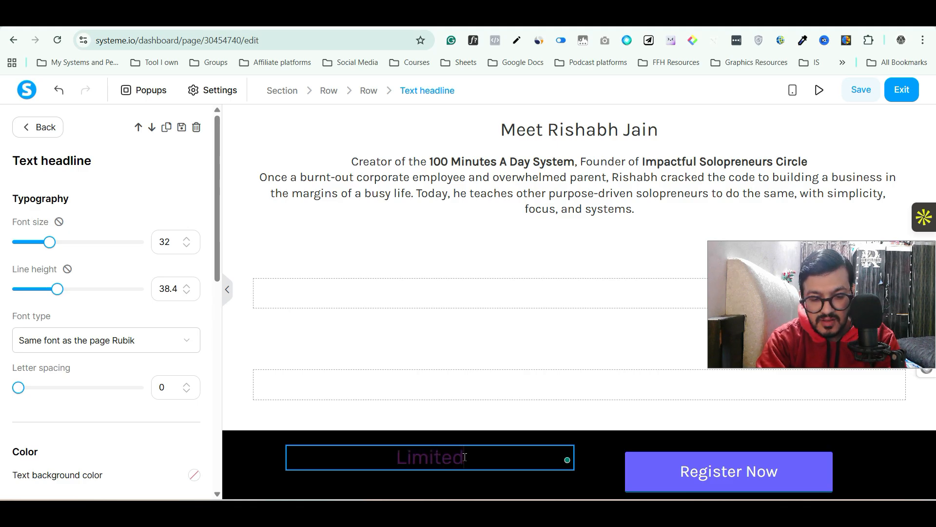
text( Spots)
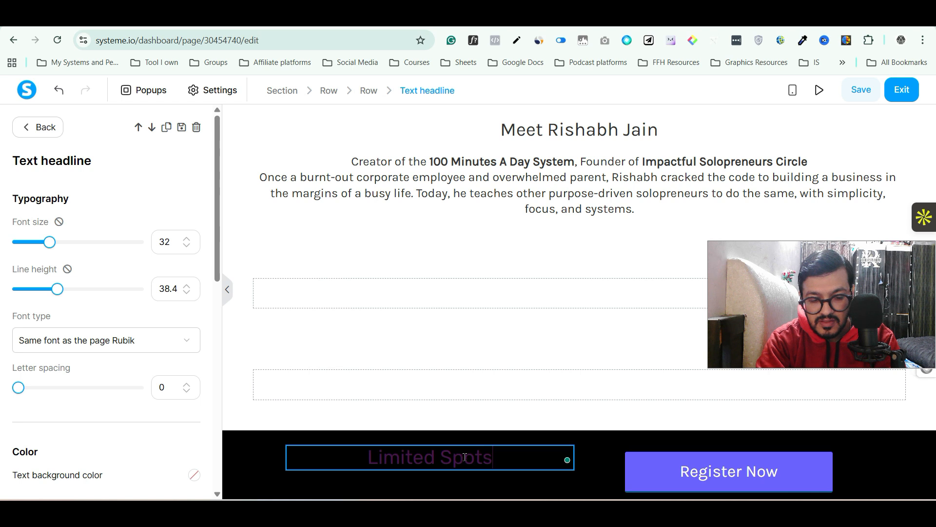
Color the "Limited Spots" headline text white and increase its font size
triple_click(465, 457)
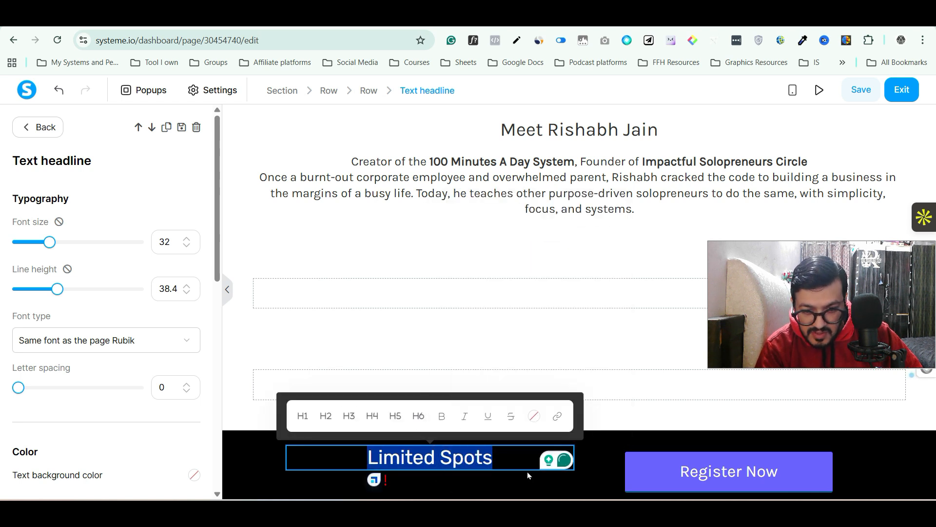
click(534, 415)
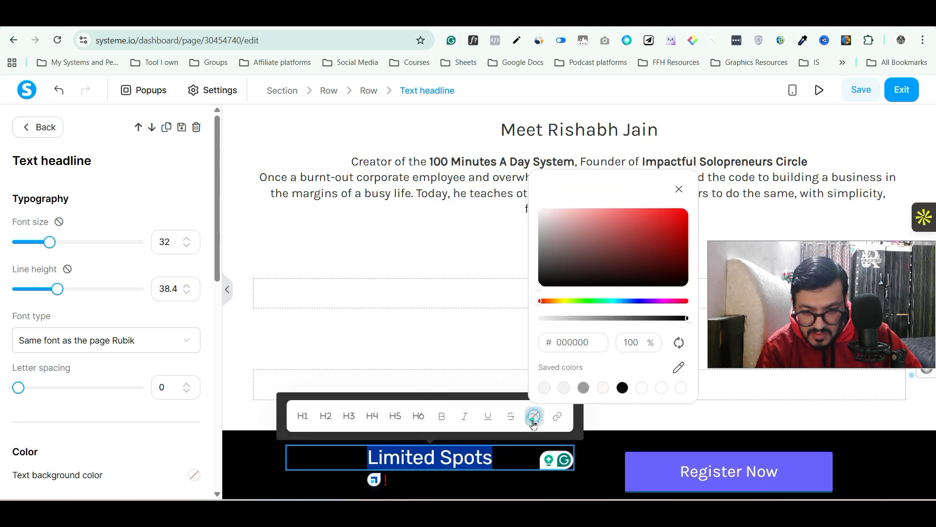
click(646, 388)
click(465, 477)
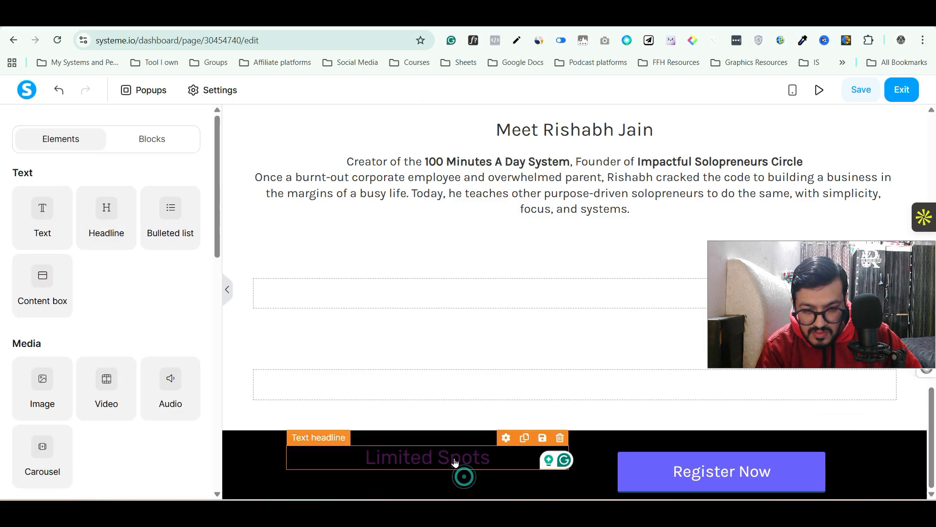
triple_click(434, 447)
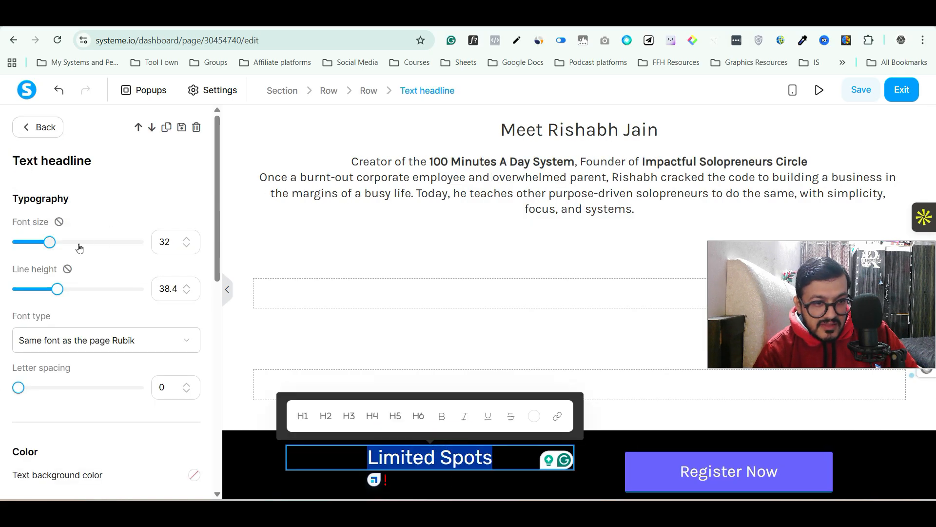
mouse_move(47, 246)
mouse_down()
mouse_move(65, 244)
mouse_move(67, 255)
mouse_move(62, 247)
mouse_up()
click(245, 475)
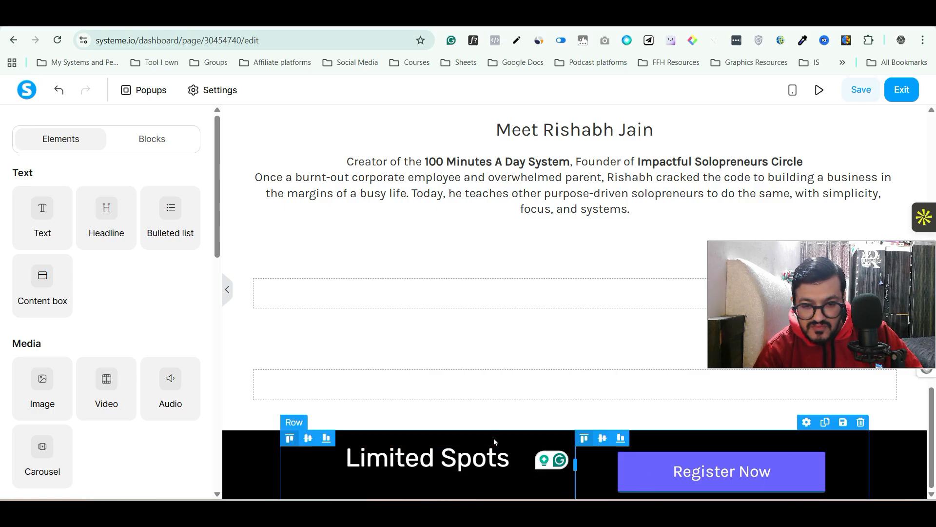
Set the black footer section's top margin to 17, separately from its other margins
click(507, 476)
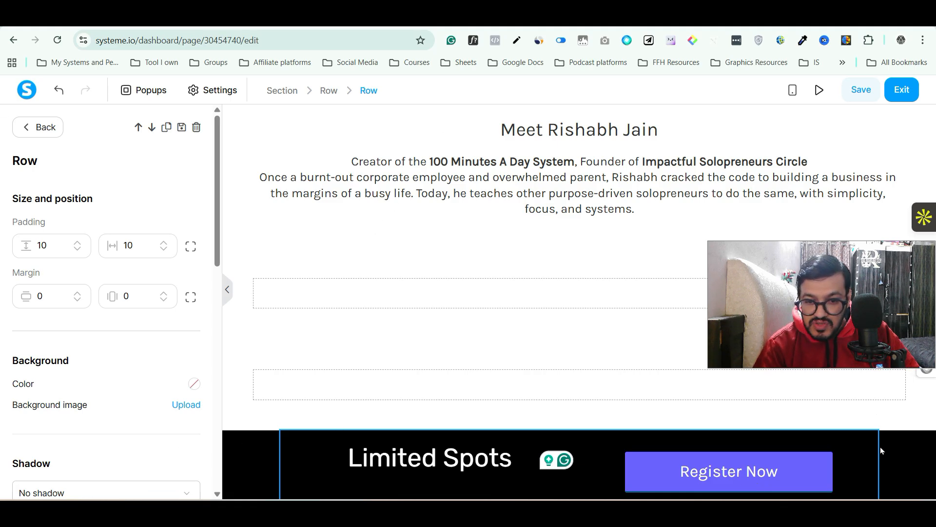
click(912, 462)
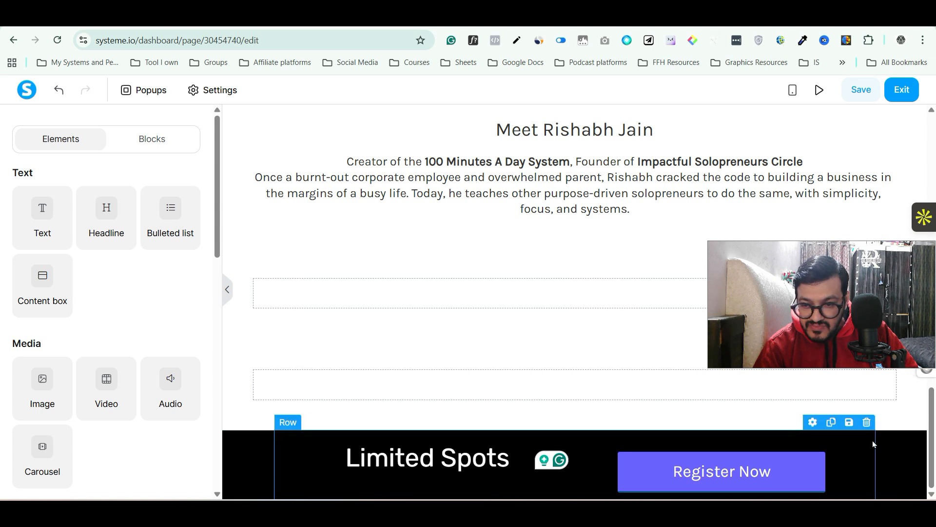
click(864, 419)
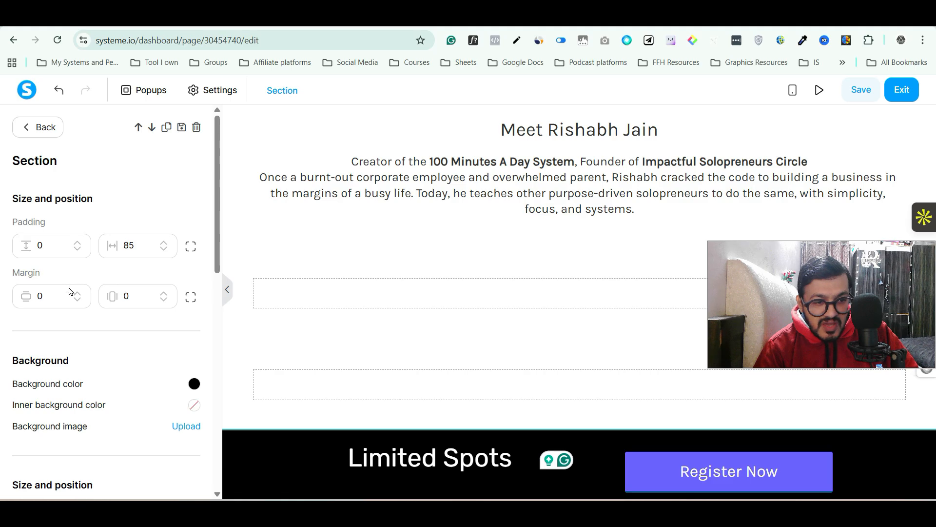
click(190, 297)
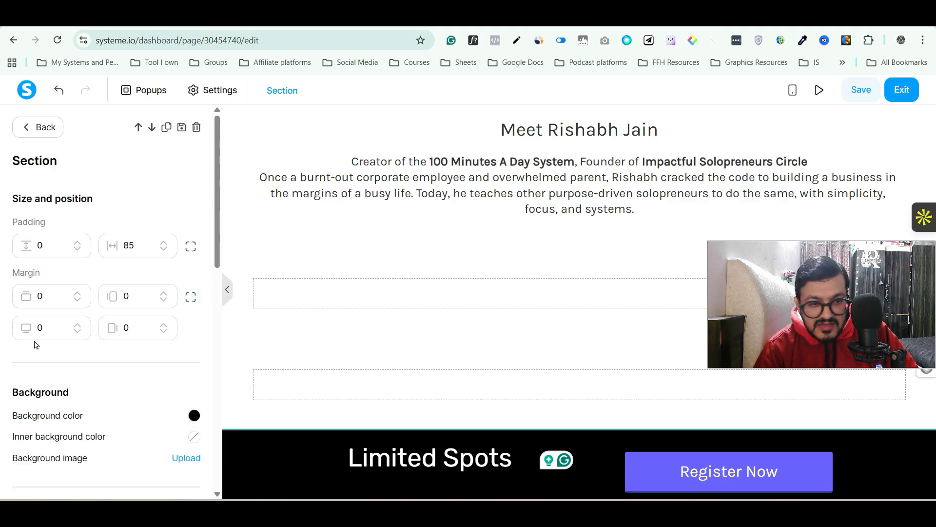
drag(81, 295, 80, 295)
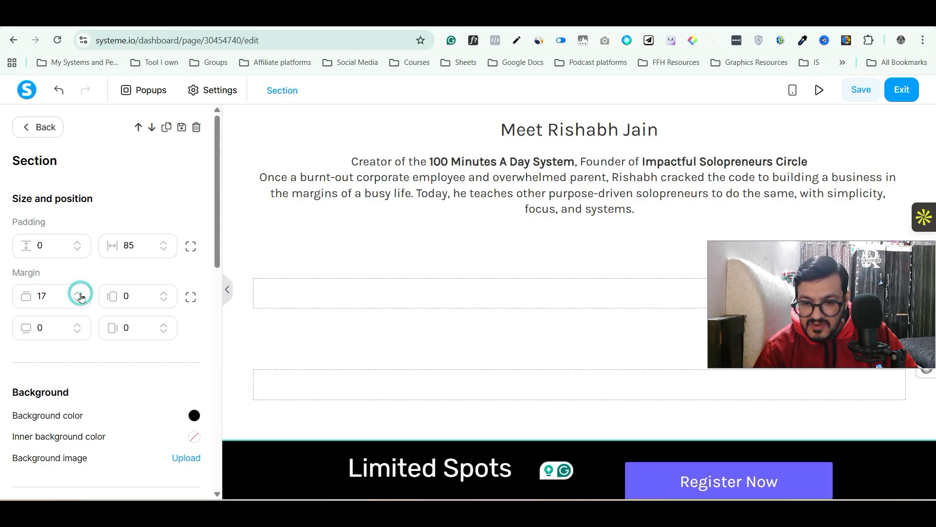
Set the "Register Now" button's bottom padding to 1 and reduce its top margin
click(776, 459)
click(792, 481)
click(787, 479)
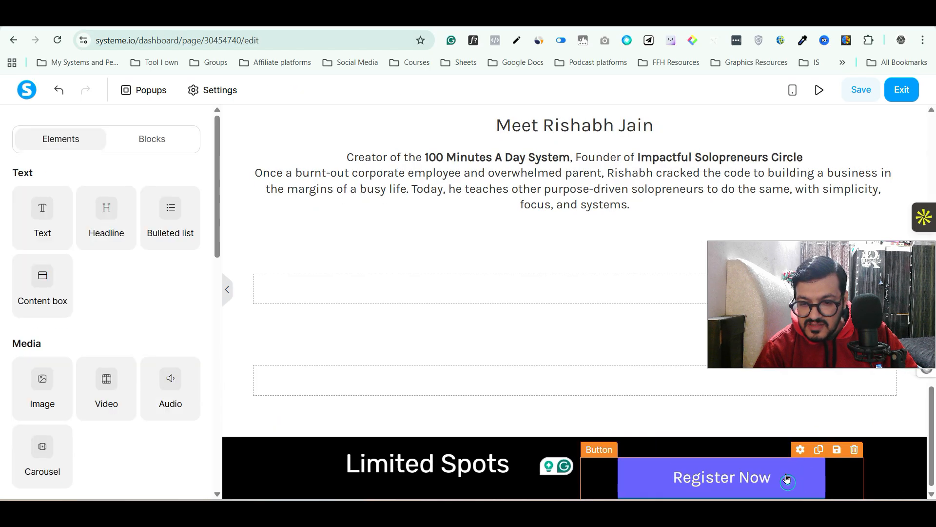
click(801, 449)
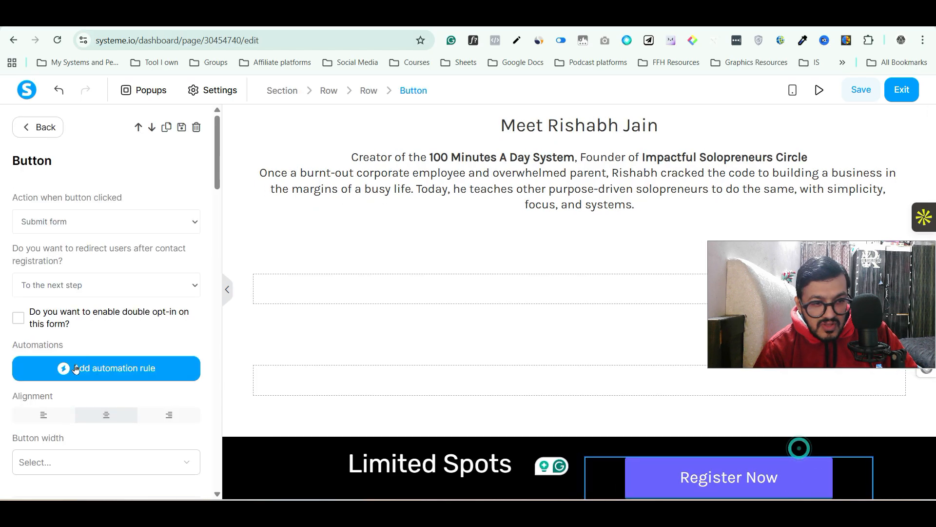
scroll(61, 367, down, 6)
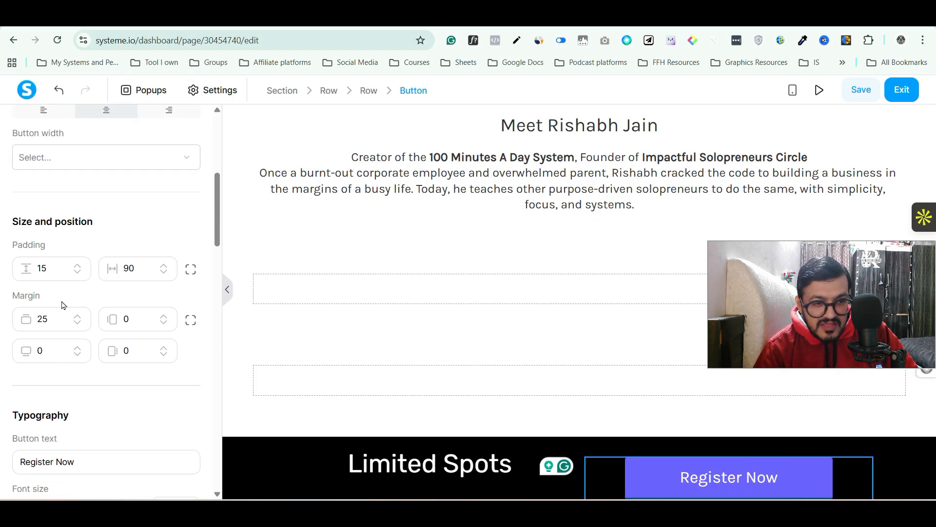
click(190, 270)
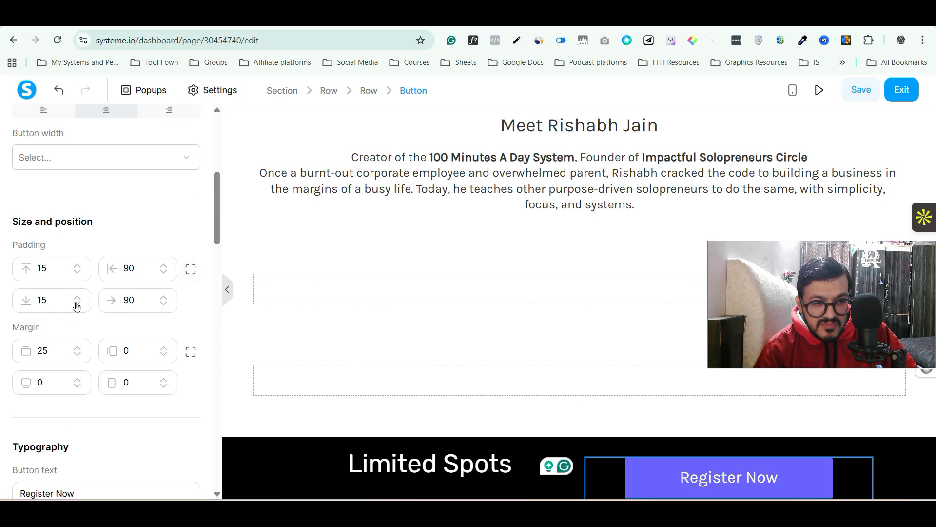
drag(77, 305, 76, 306)
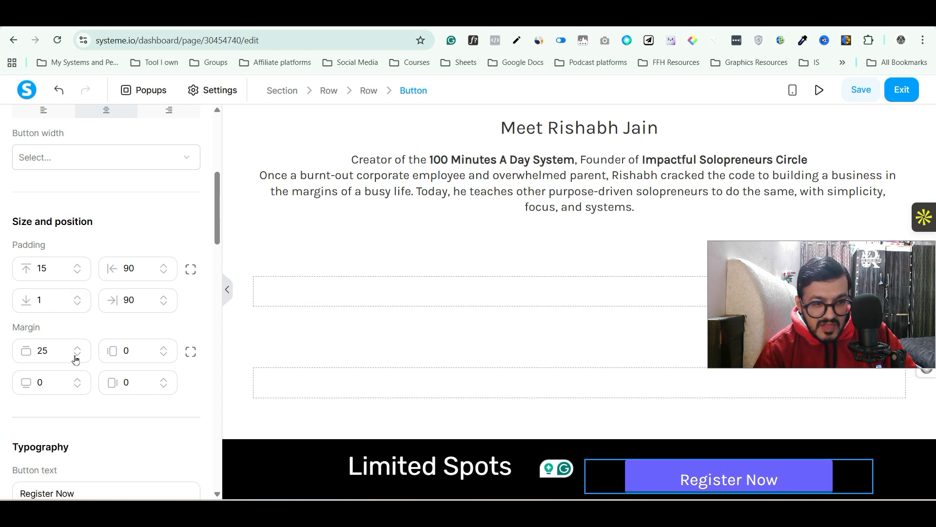
drag(76, 359, 75, 359)
click(276, 433)
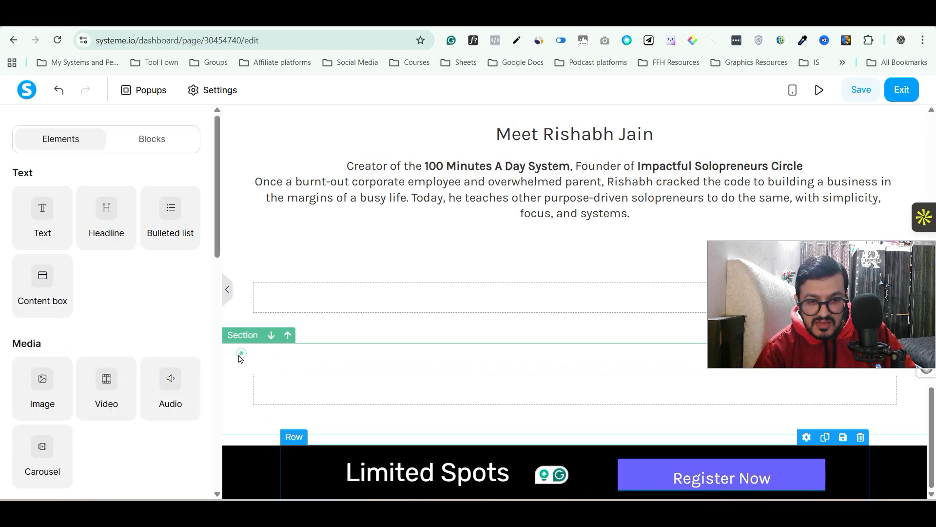
click(241, 355)
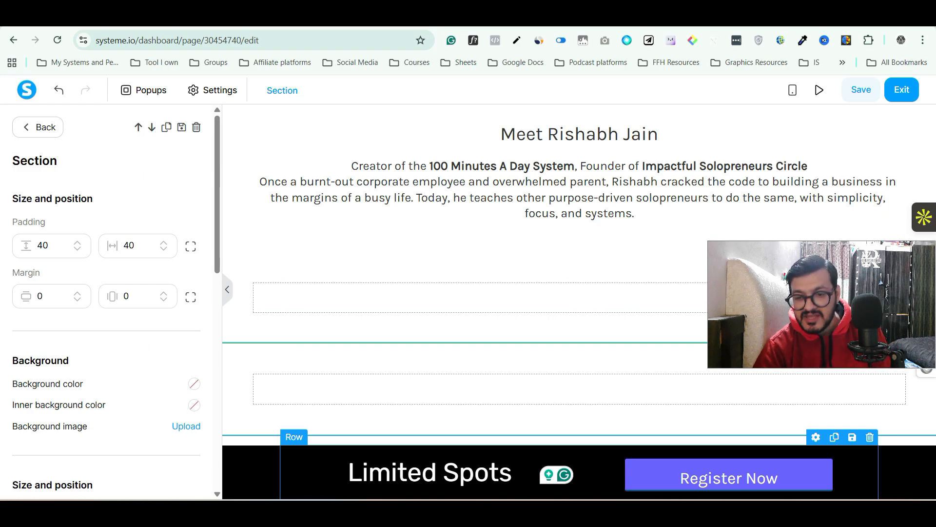
click(901, 473)
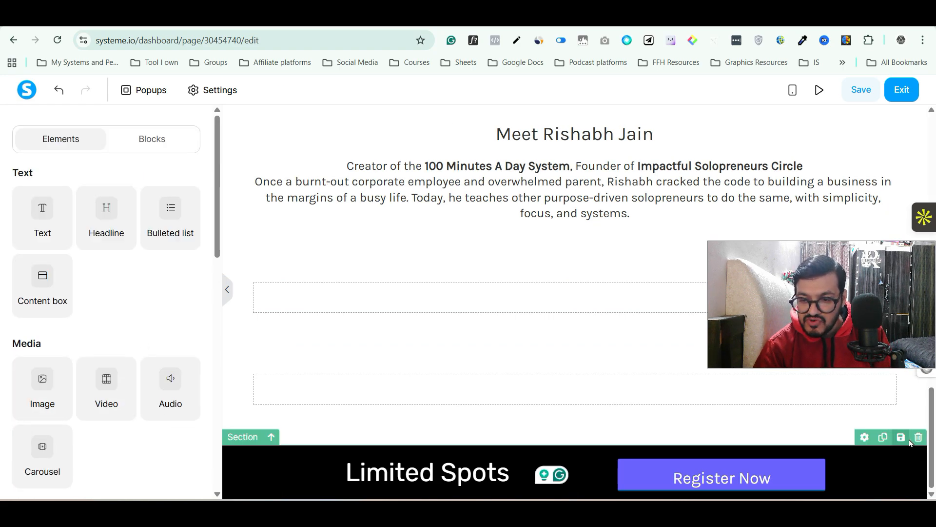
Preview the masterclass page, dismiss the preview notice, and check the black call-to-action bar and the sections above it
click(819, 91)
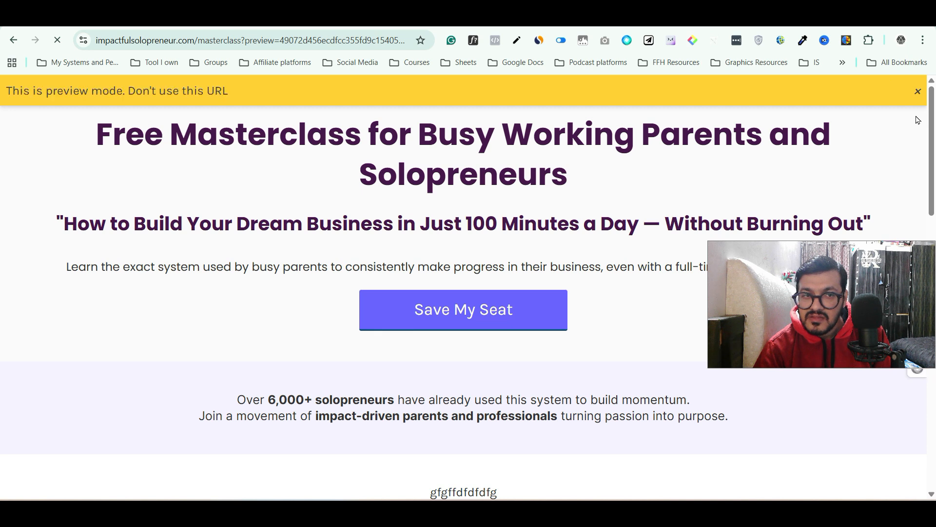
click(918, 93)
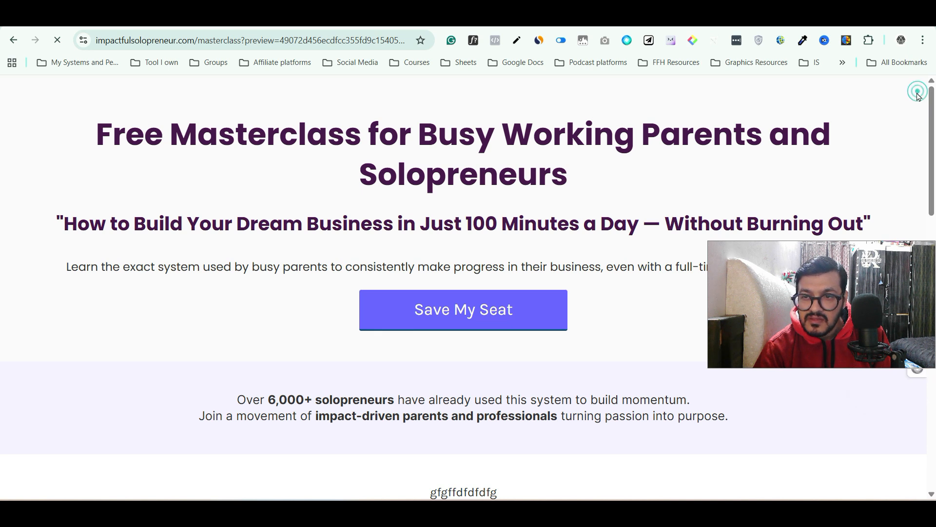
scroll(670, 254, down, 5)
scroll(670, 253, down, 6)
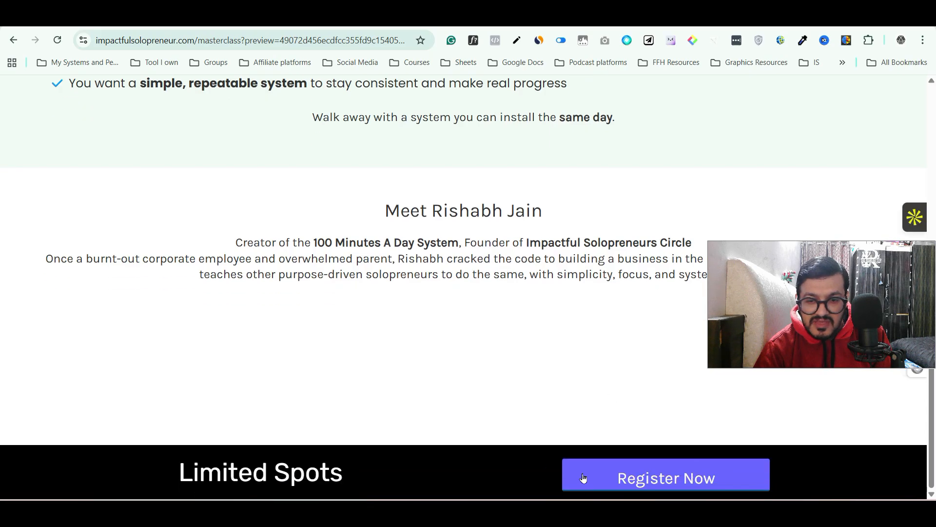
scroll(609, 447, up, 1)
scroll(609, 448, up, 8)
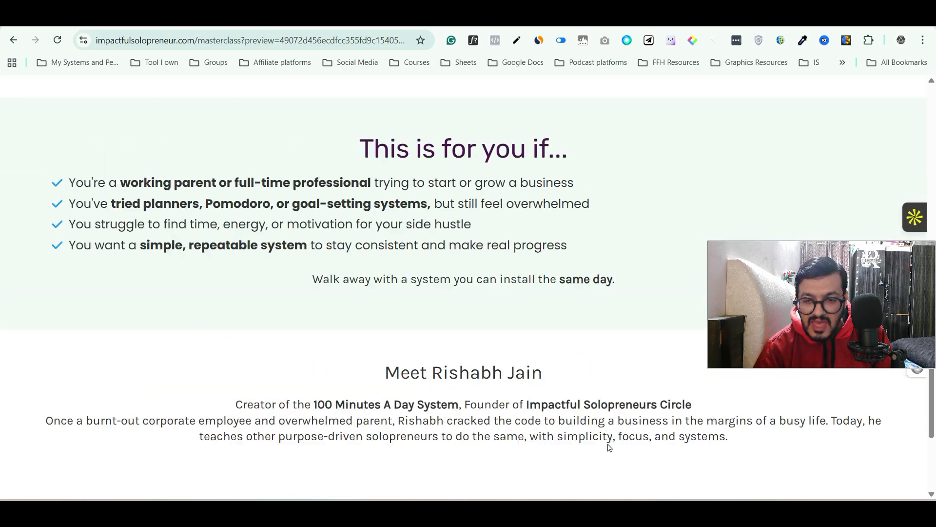
Return to the page editor, make the black call-to-action section sticky at the Bottom so it is always visible, and save the page
scroll(608, 448, down, 9)
scroll(624, 336, up, 15)
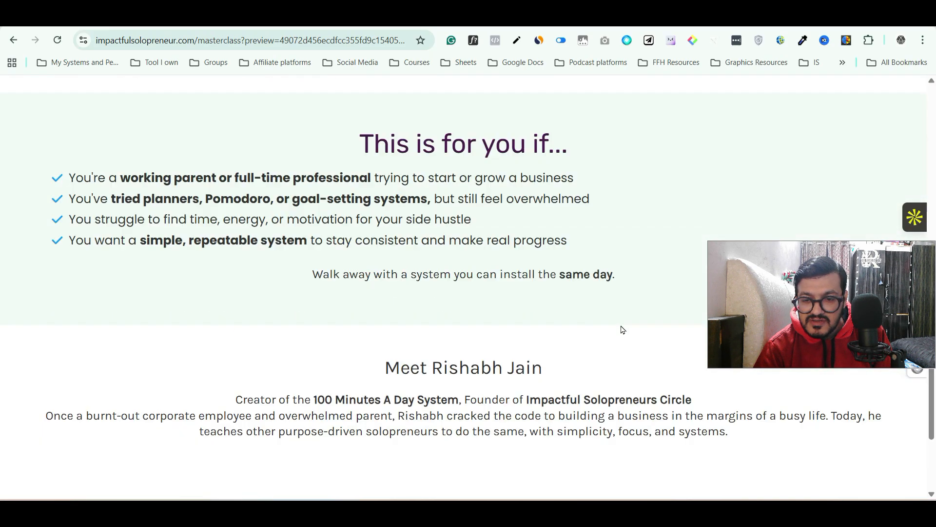
click(620, 15)
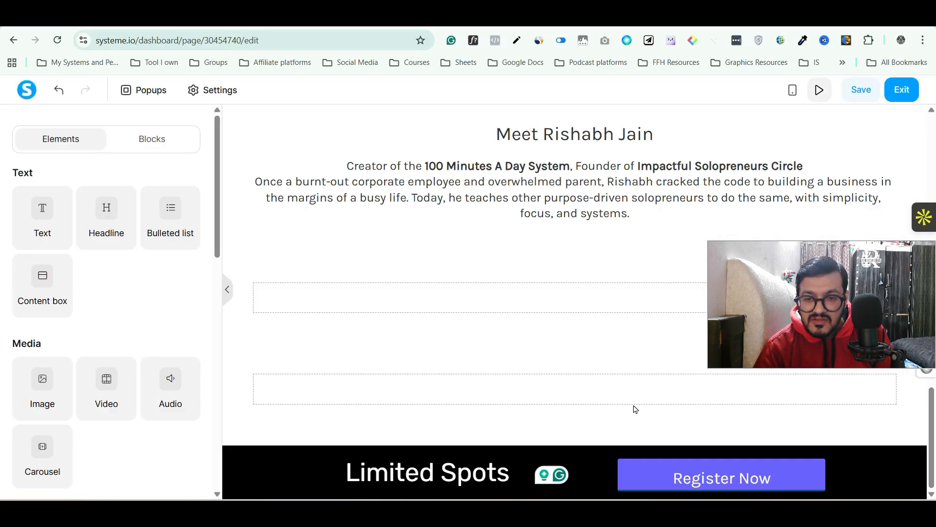
click(863, 439)
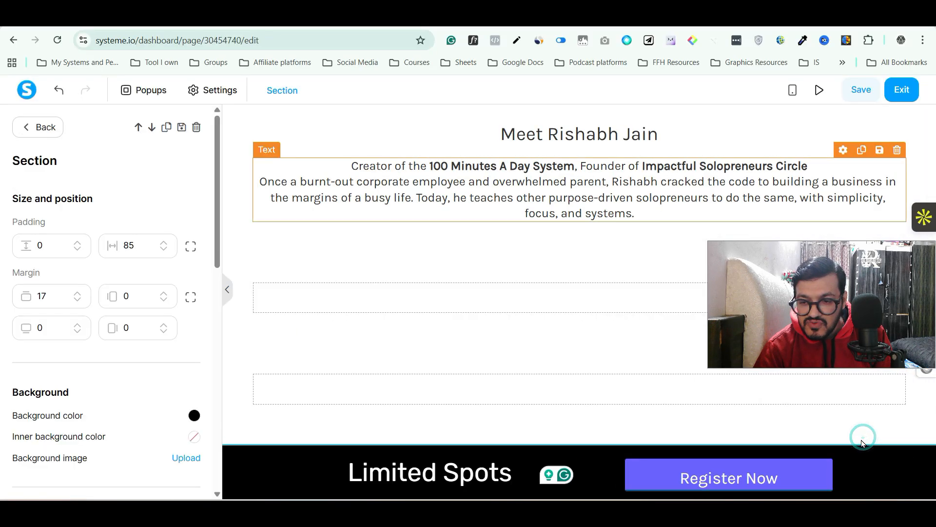
scroll(74, 322, down, 10)
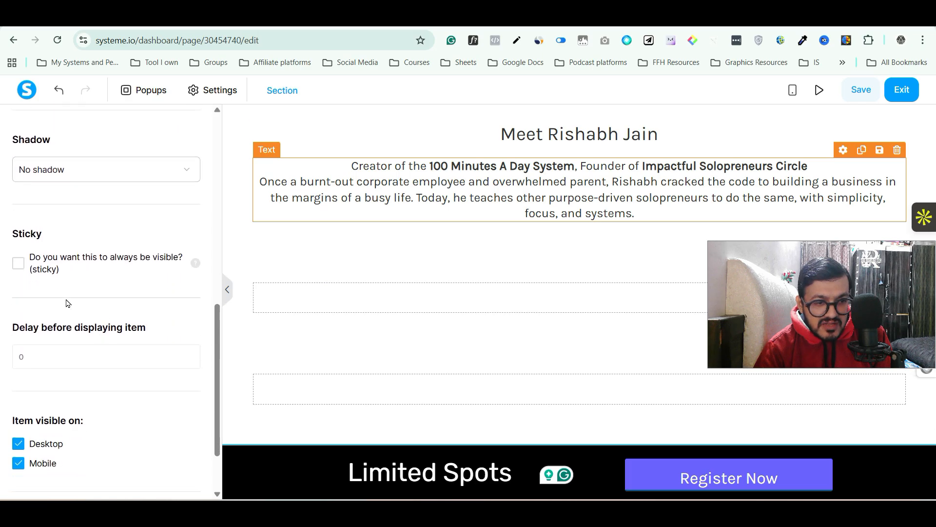
click(16, 267)
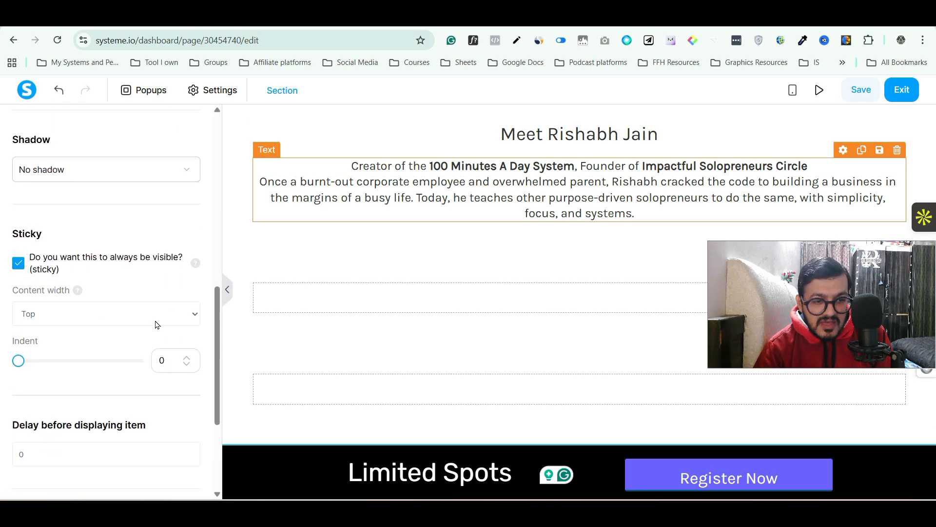
click(159, 312)
click(130, 346)
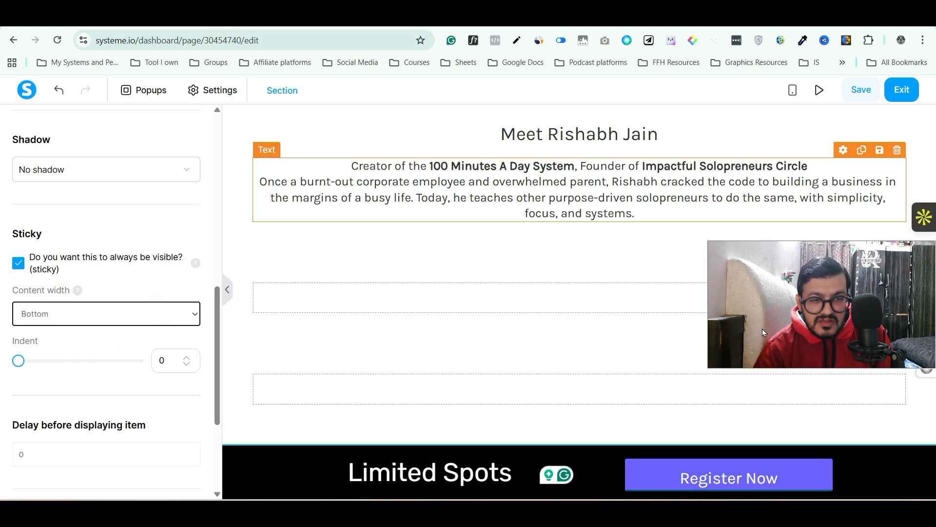
click(861, 91)
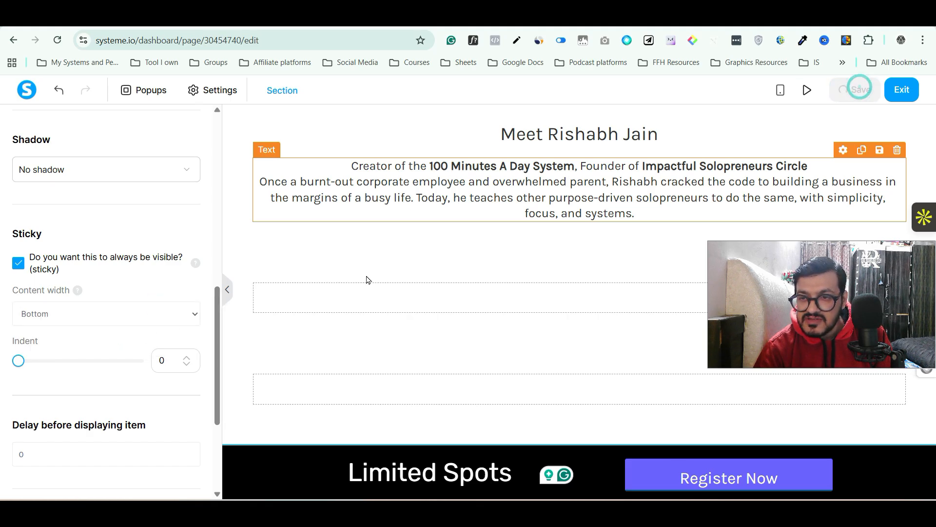
Preview the masterclass page, dismiss the preview notice, check the sticky bar's behavior along the whole page, and return to the editor
click(816, 90)
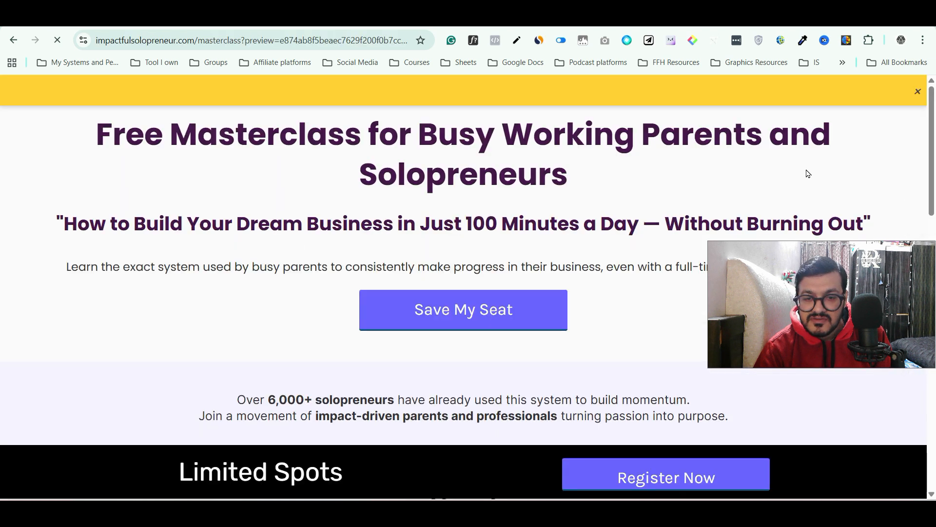
click(918, 91)
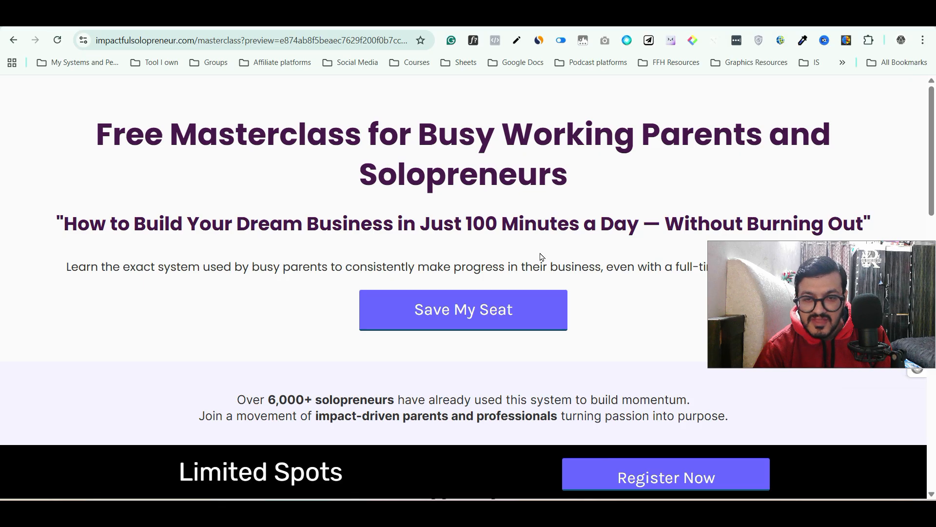
scroll(540, 257, down, 6)
scroll(541, 255, down, 10)
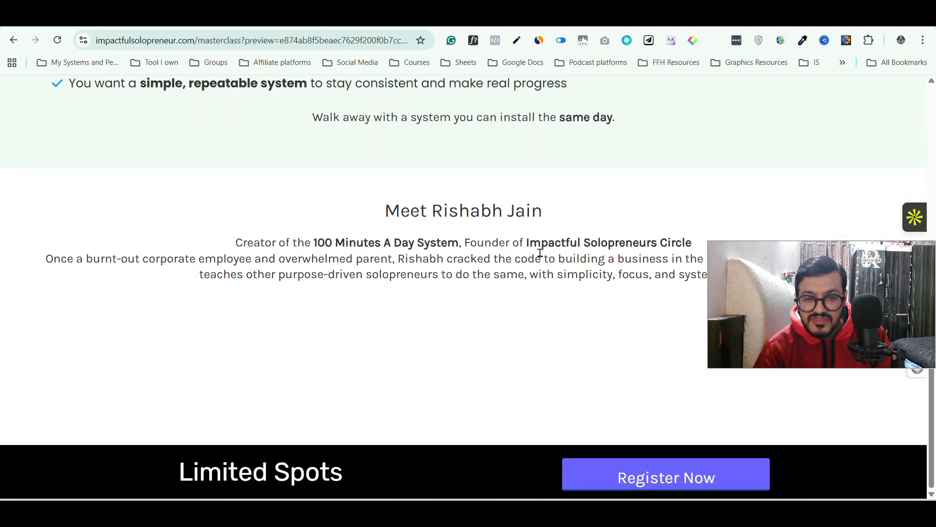
scroll(540, 256, up, 15)
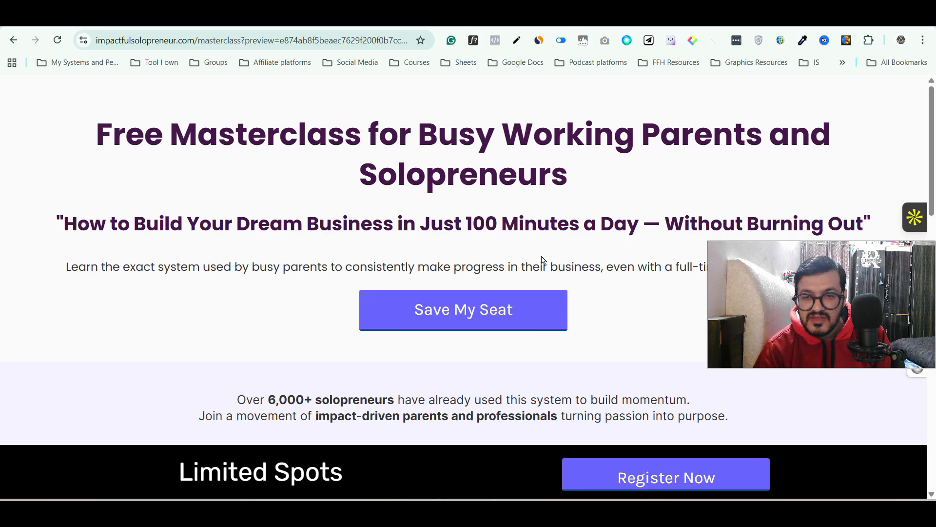
scroll(542, 260, down, 10)
scroll(542, 256, up, 4)
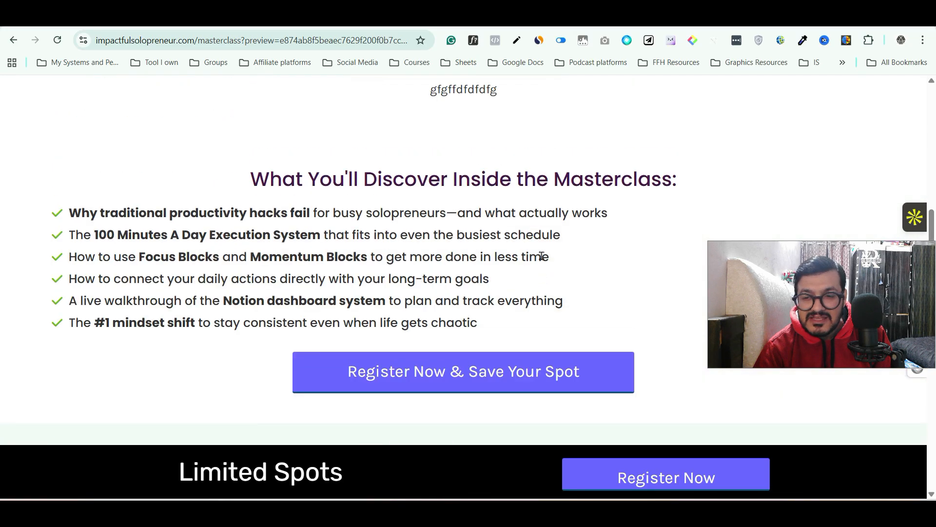
scroll(541, 255, up, 5)
scroll(541, 255, down, 8)
scroll(541, 256, up, 9)
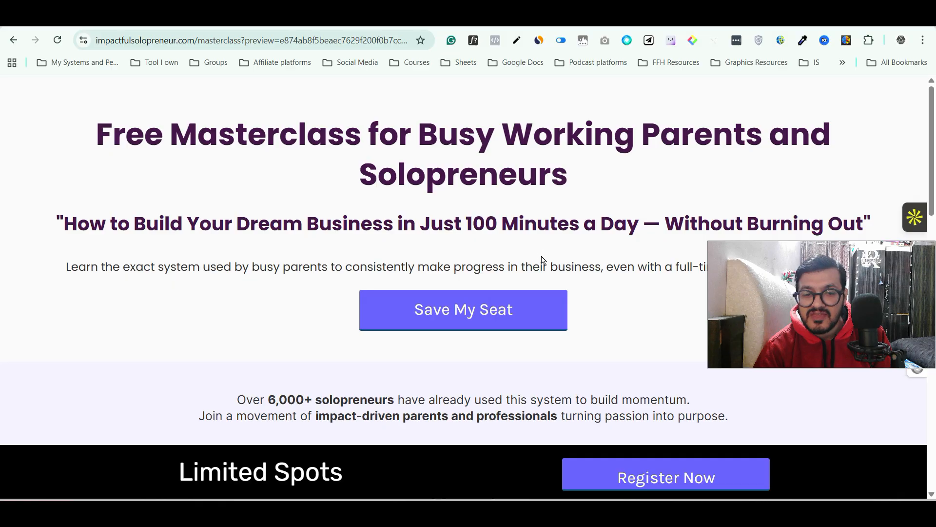
scroll(543, 259, down, 12)
scroll(542, 255, up, 10)
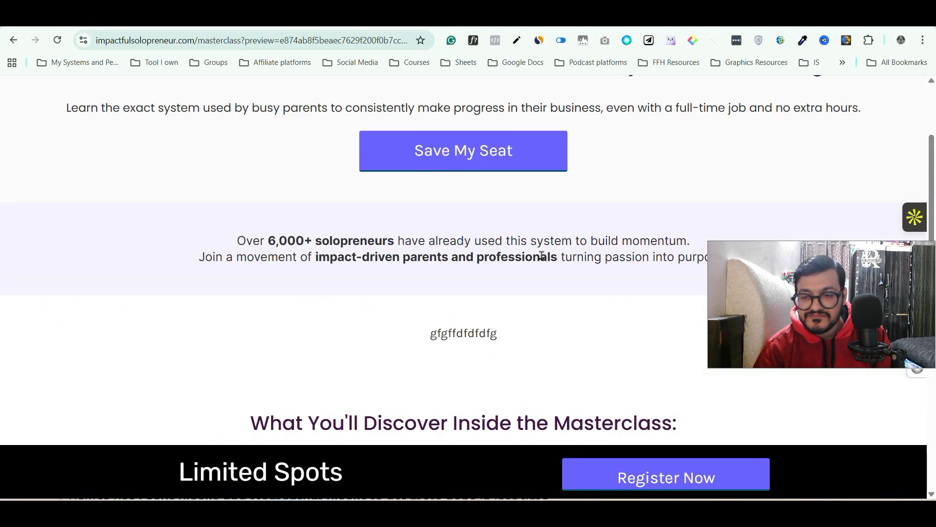
scroll(541, 256, up, 3)
click(497, 19)
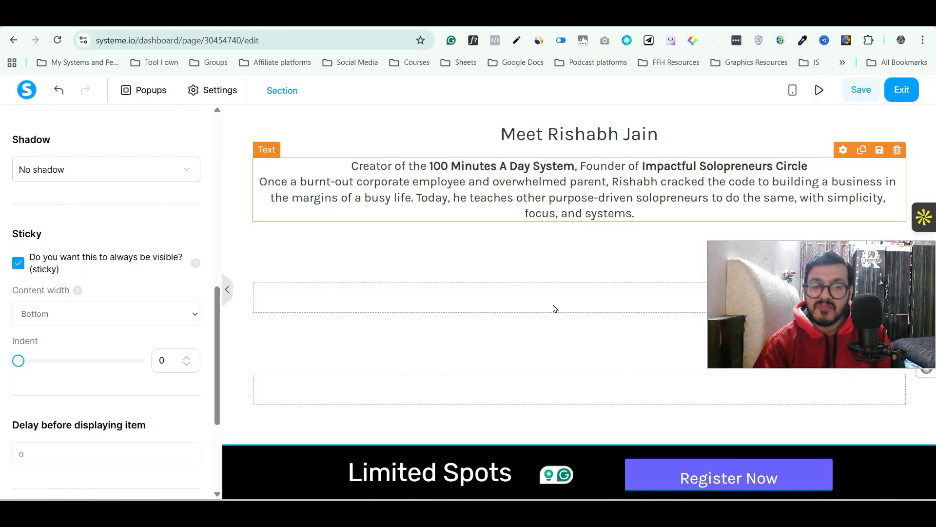